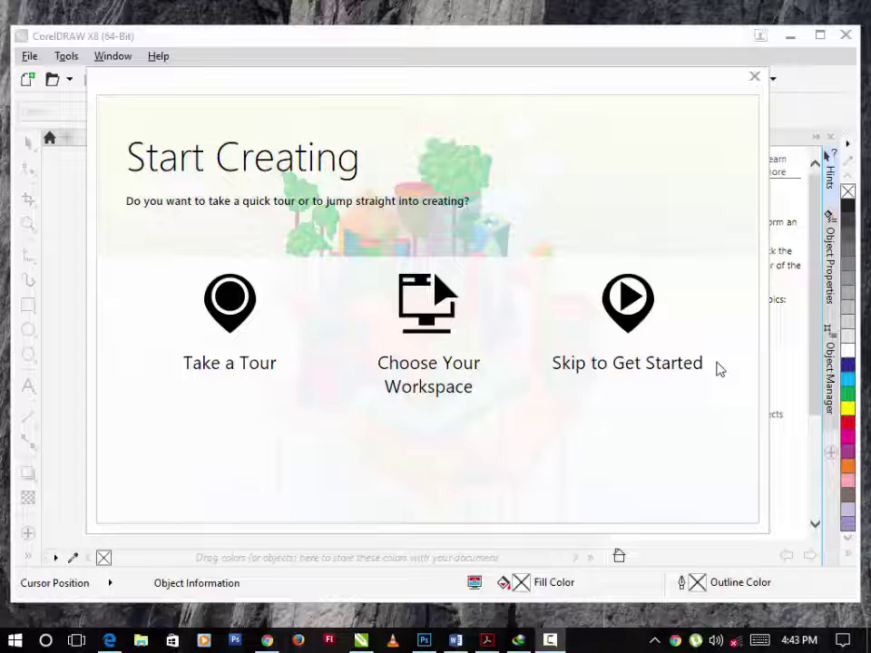
click(562, 647)
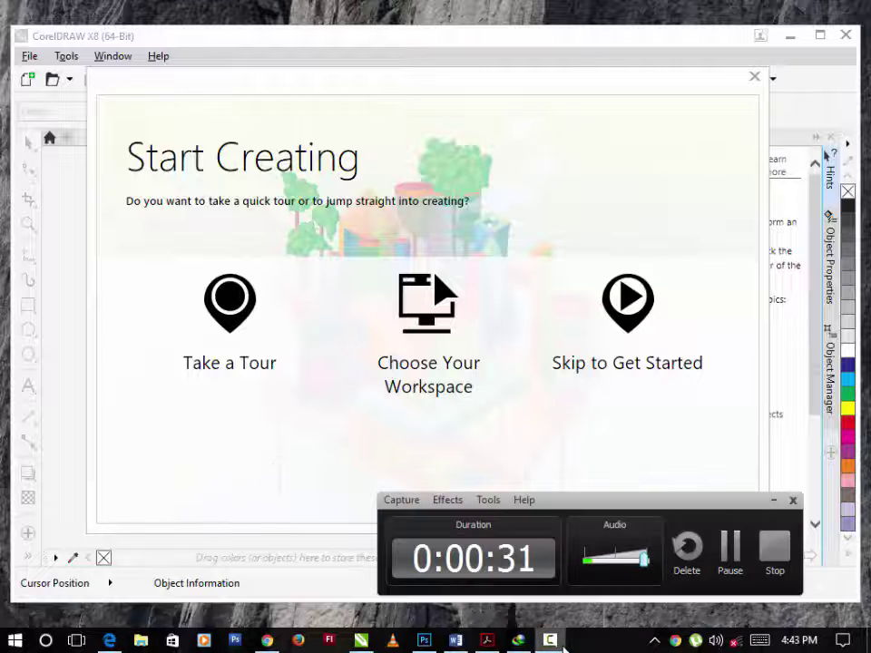
click(730, 553)
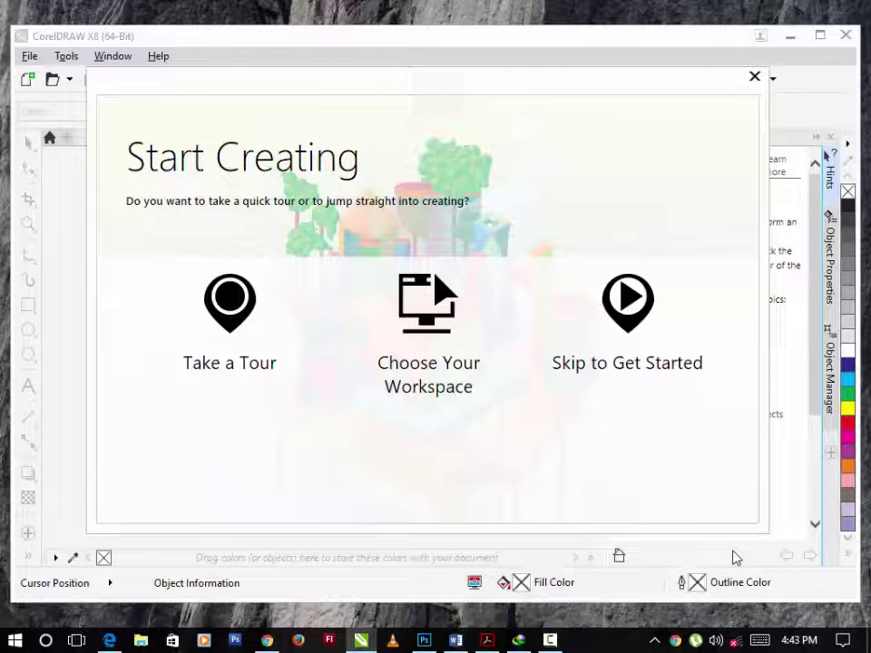
click(555, 643)
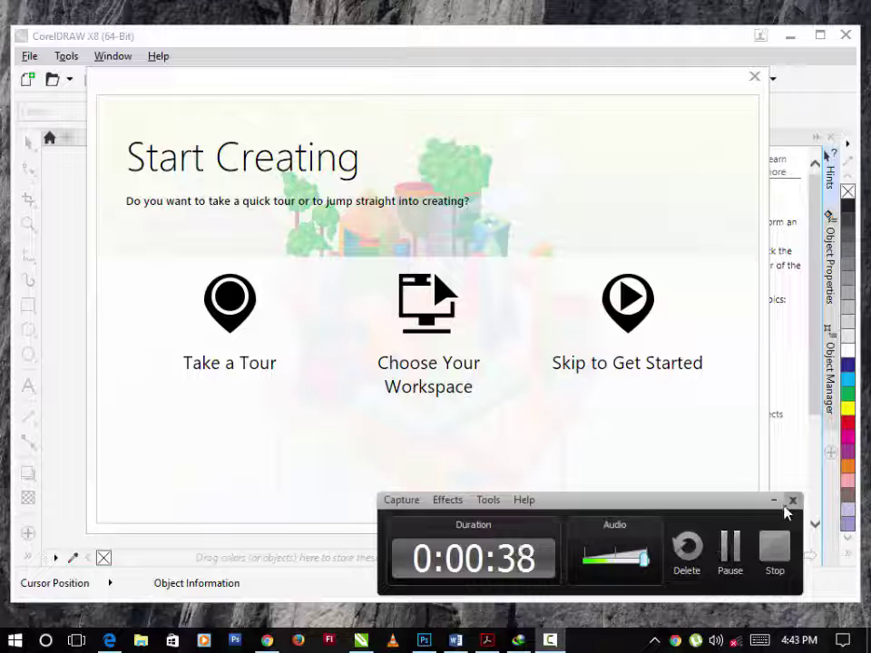
click(774, 502)
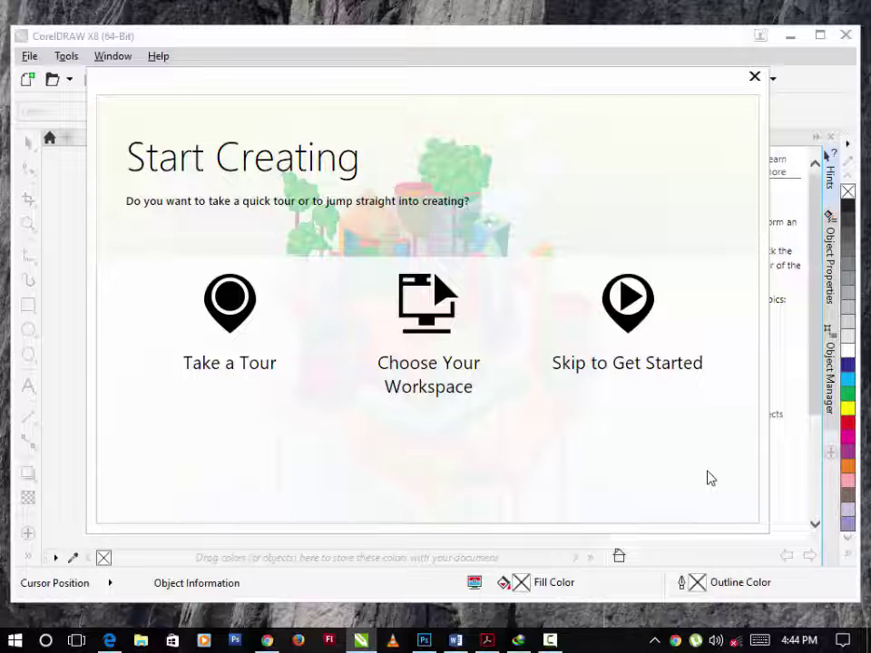
Open the workspace choices from the Start Creating screen and maximize the program window.
click(443, 336)
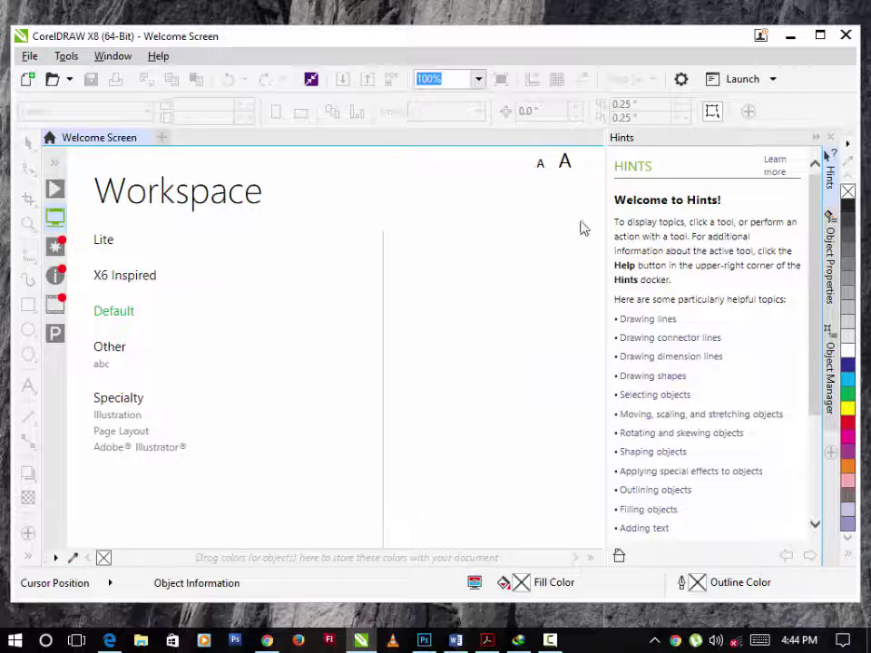
click(819, 35)
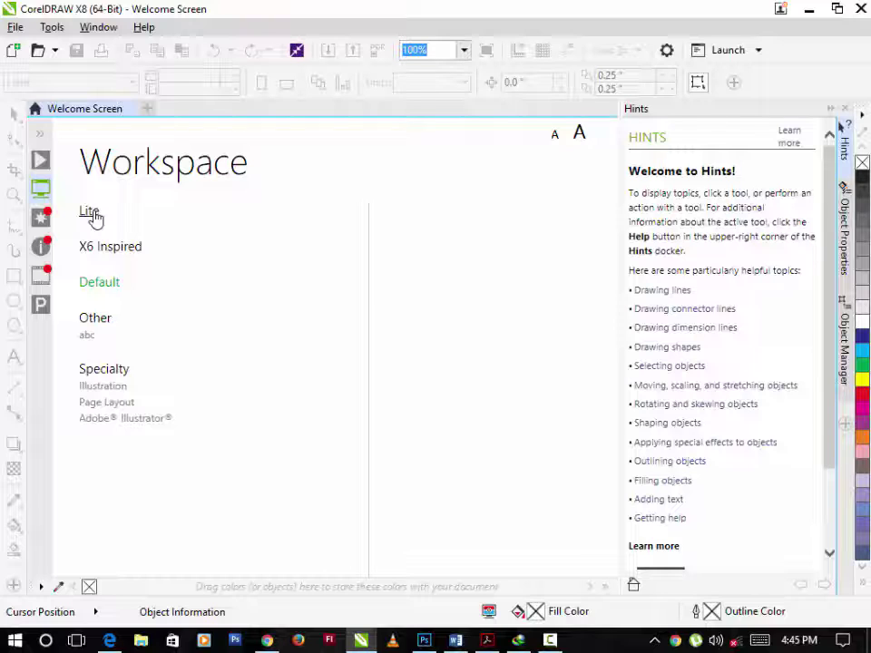
Try the Lite and Page Layout workspaces, switching back to the Default workspace after each one.
click(93, 212)
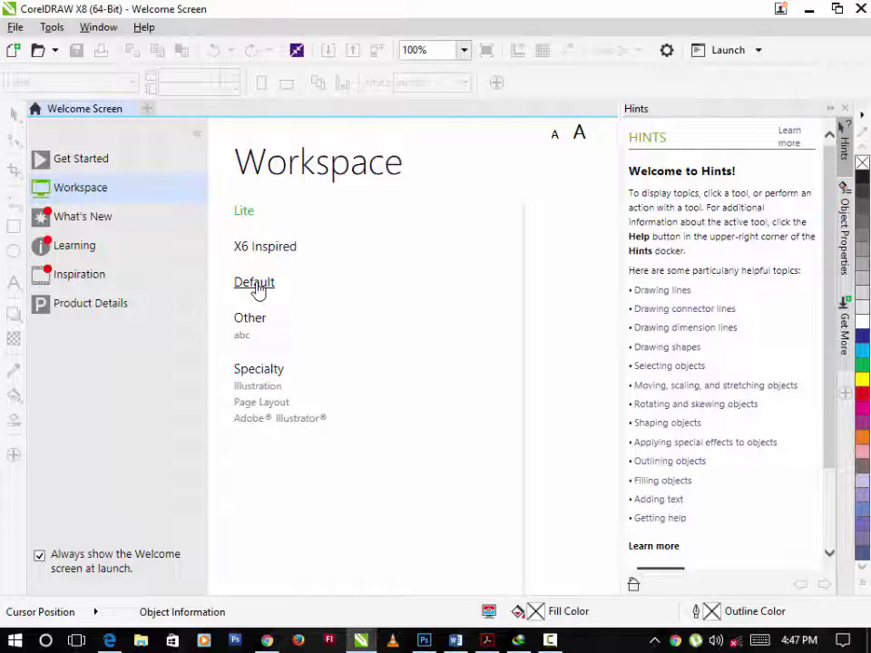
click(256, 284)
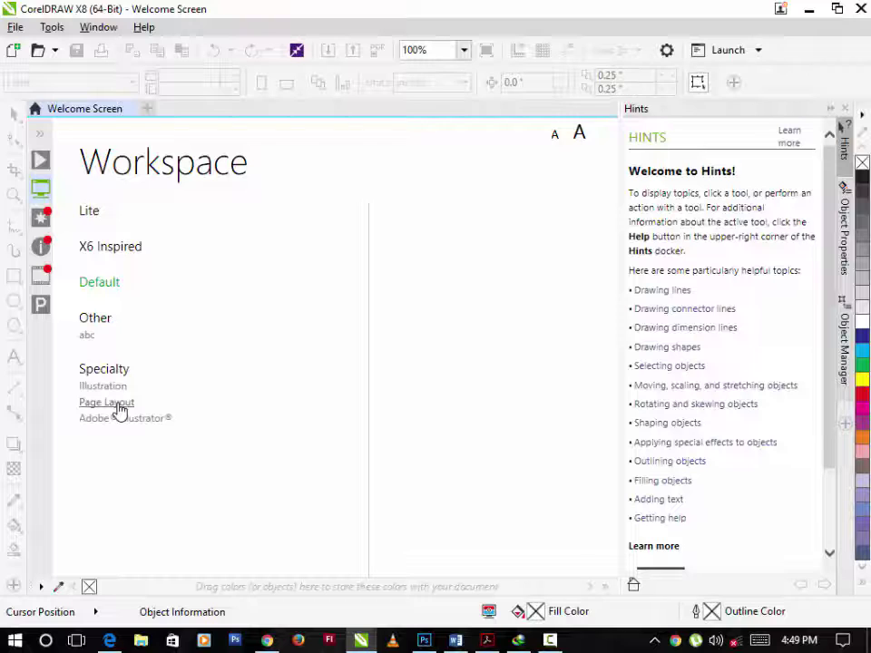
click(118, 406)
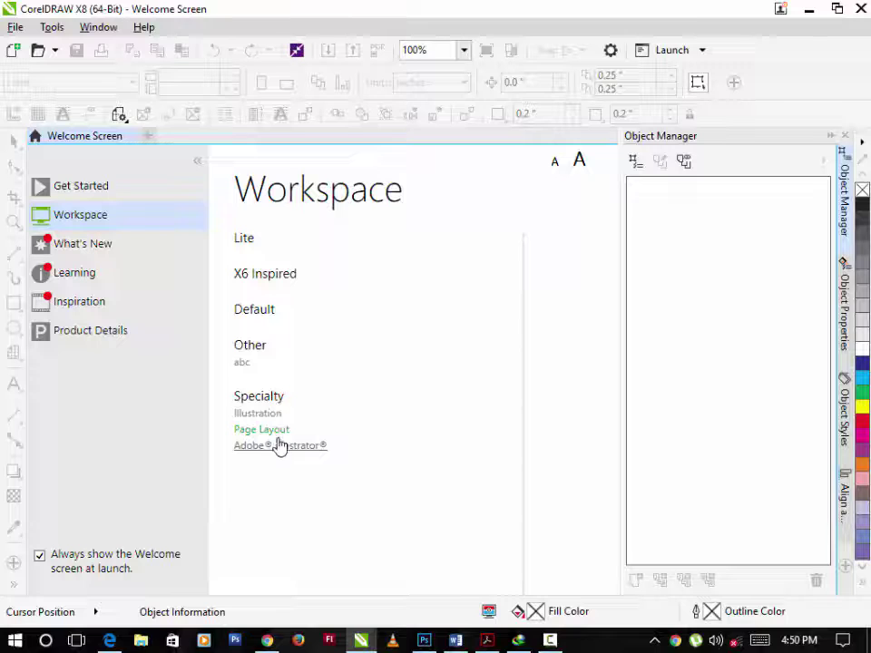
click(256, 311)
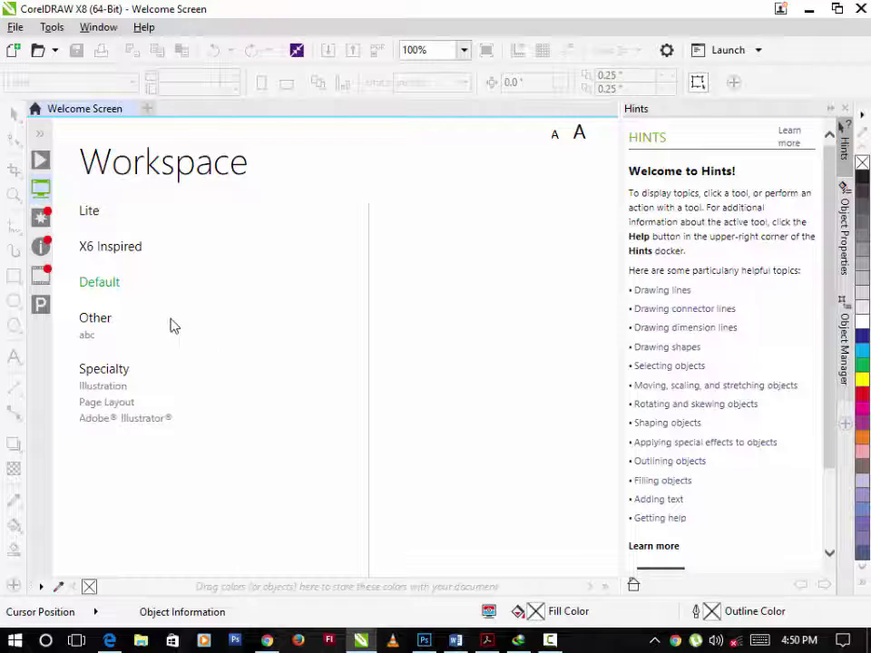
Browse the Business Cards, Advertisements and Brochures template categories from the Get Started page and close the template browser without opening one.
click(41, 163)
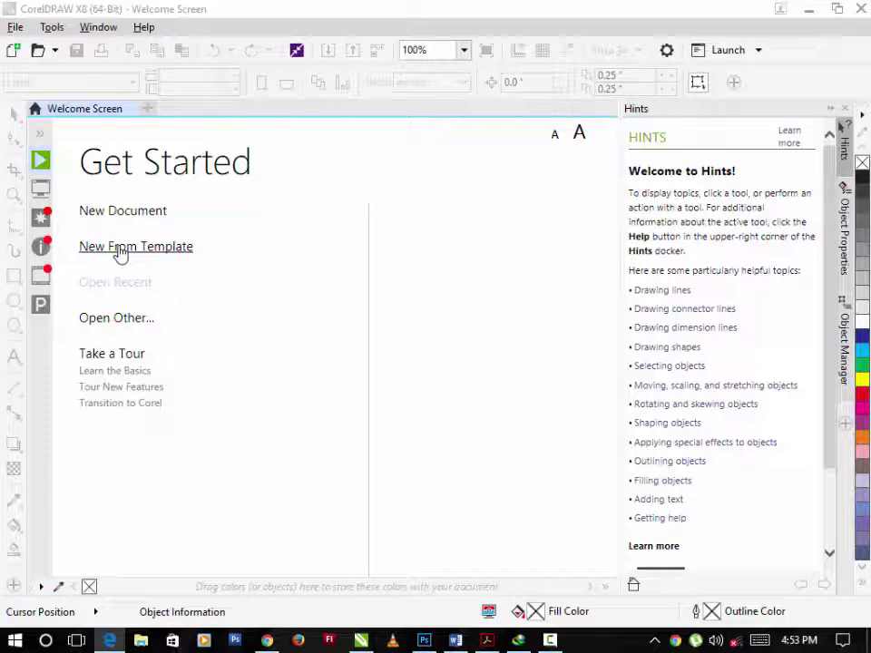
click(118, 252)
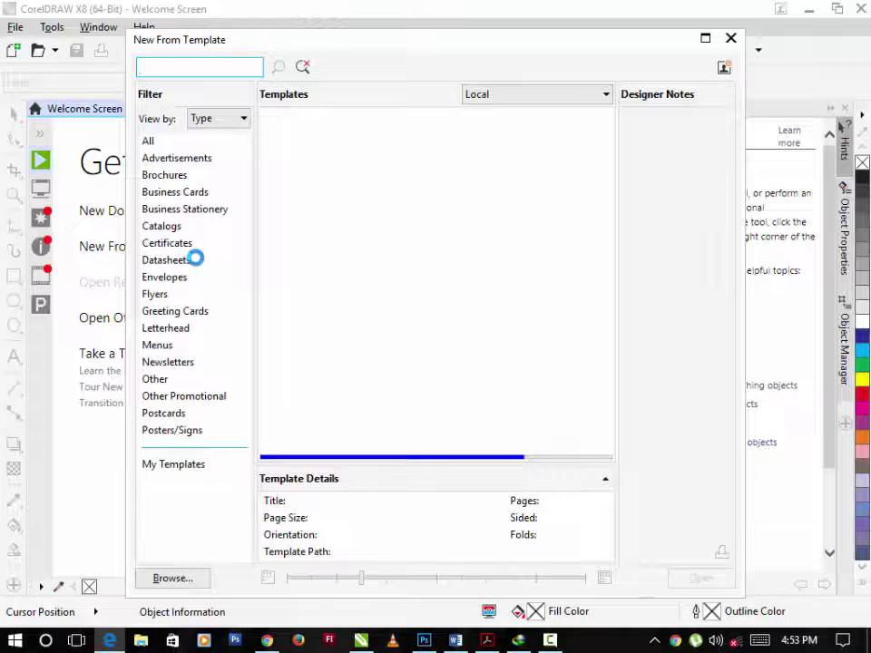
click(148, 141)
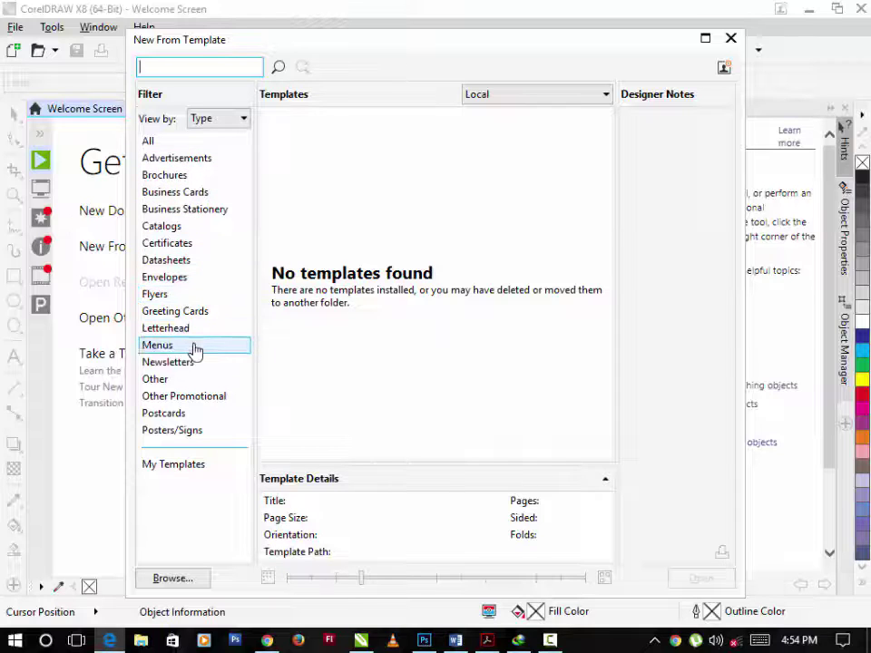
click(187, 198)
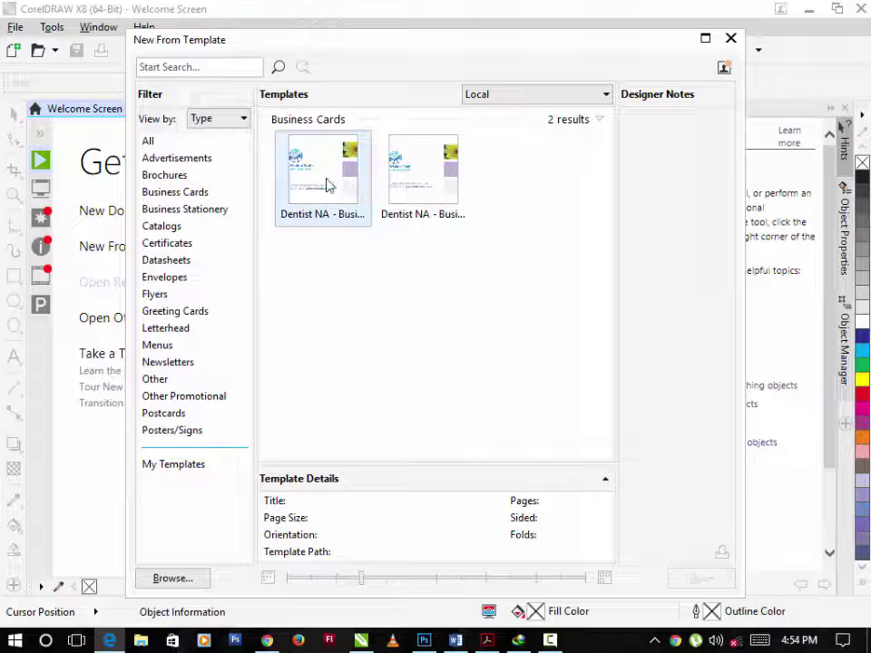
click(179, 161)
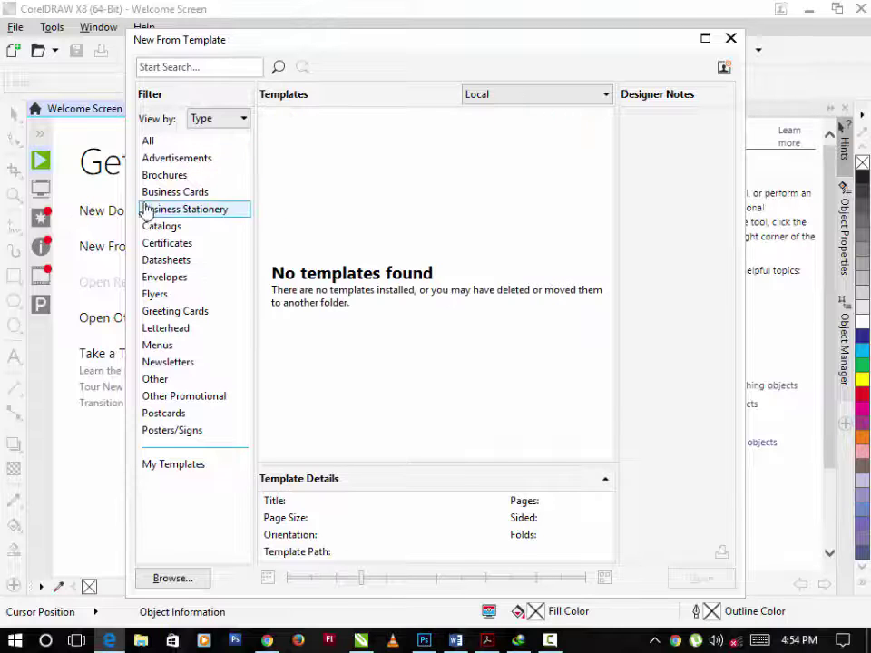
click(173, 176)
mouse_move(319, 186)
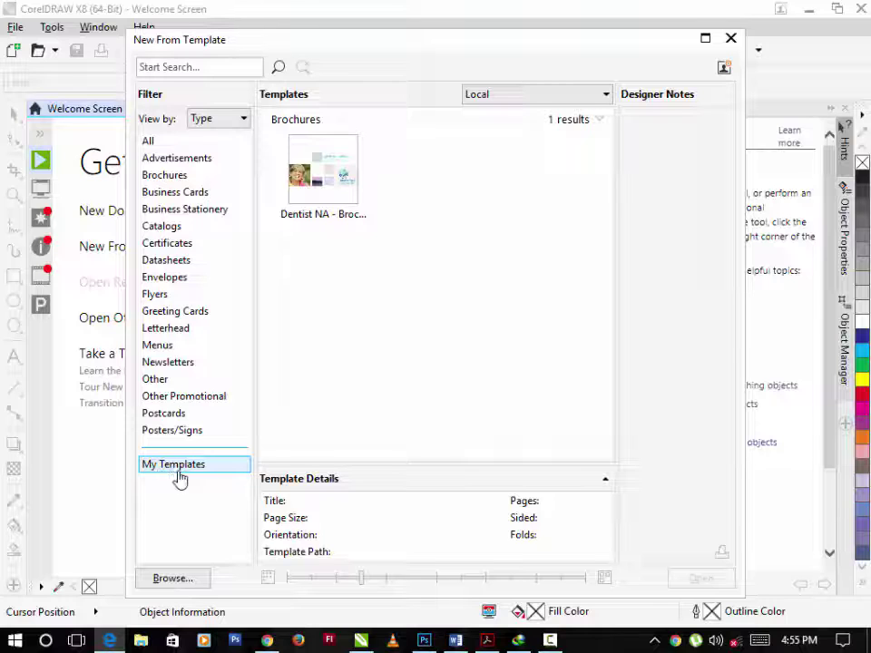
click(226, 67)
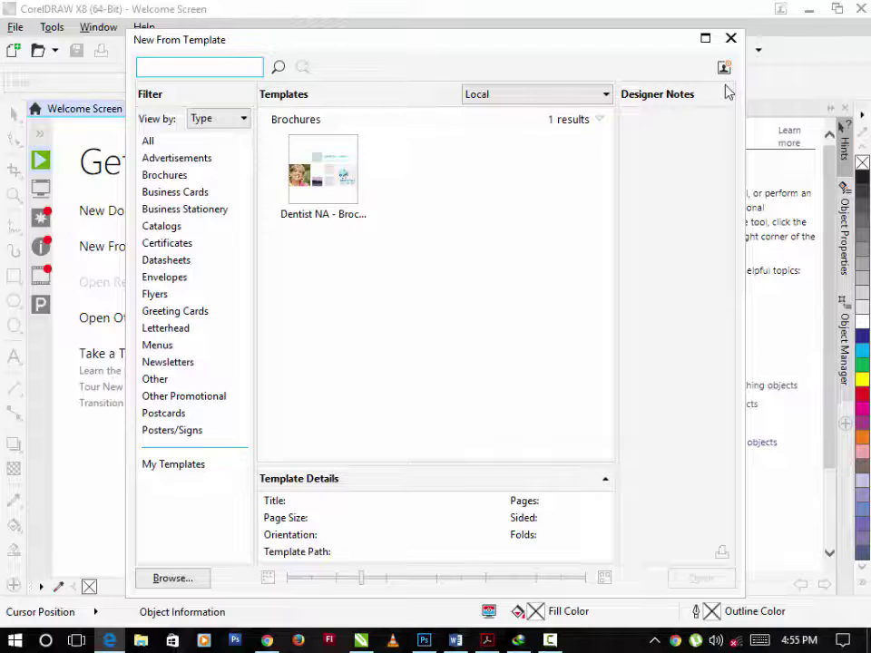
click(731, 37)
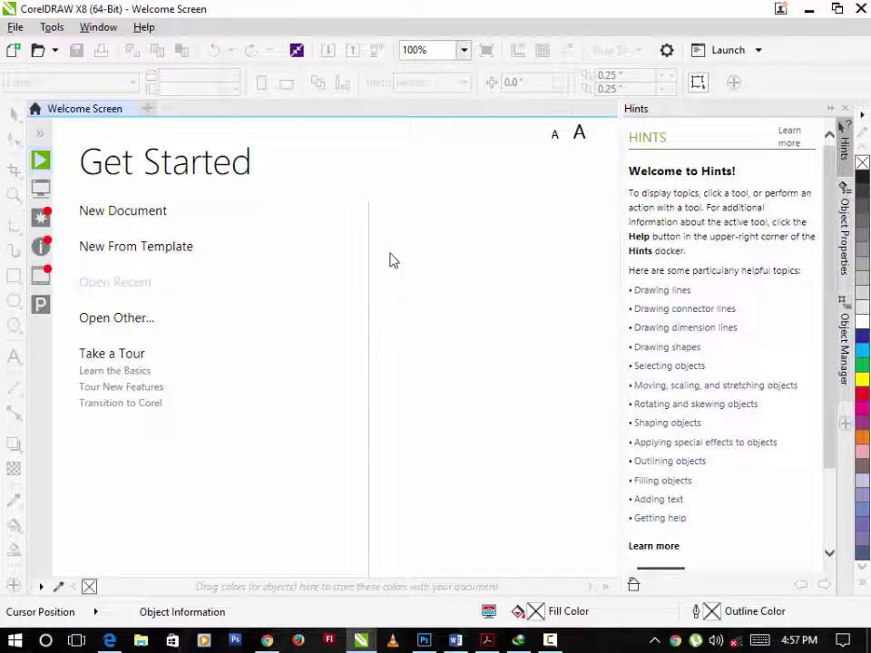
Review the settings for creating a new document and cancel without creating one.
click(126, 219)
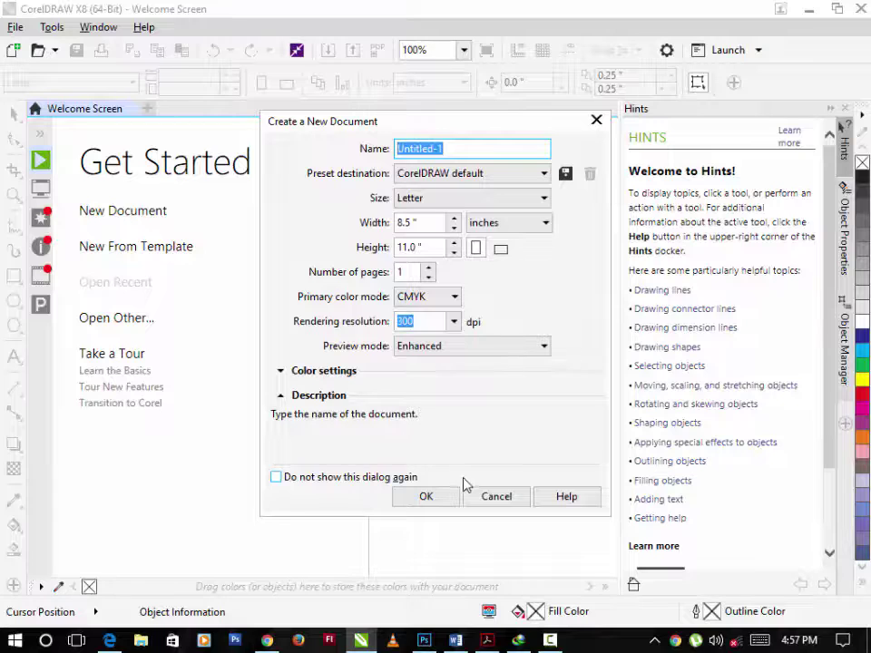
click(511, 500)
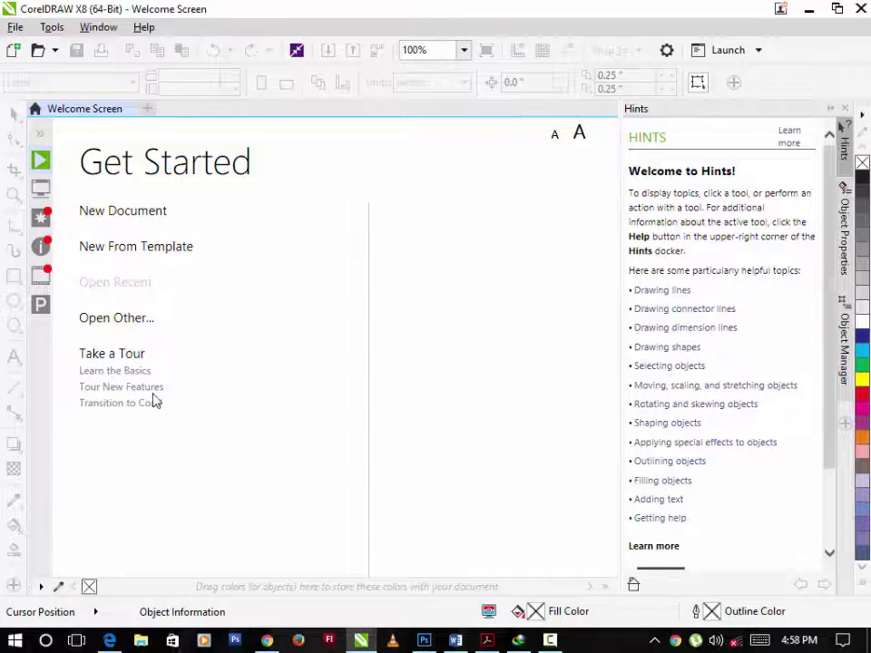
mouse_move(152, 380)
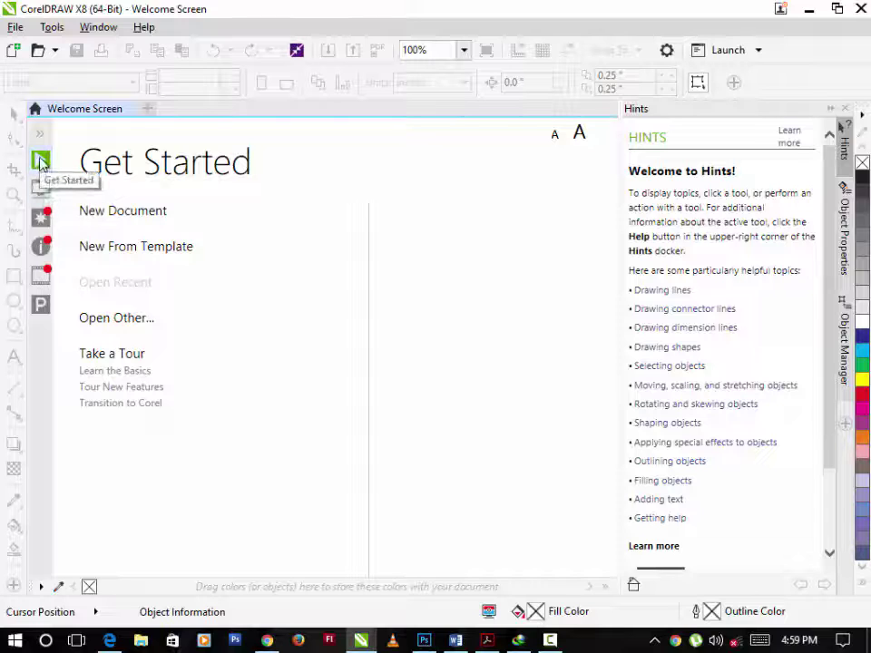
Look through the Jump In, Craft and Personalize sections of the What's New in X8 page.
click(45, 220)
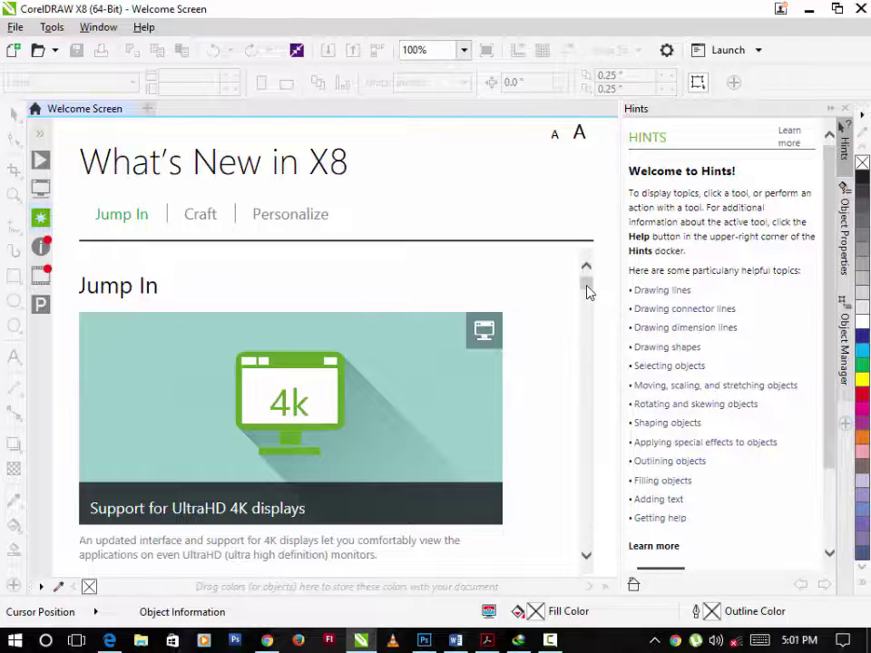
mouse_move(586, 292)
mouse_down()
mouse_move(589, 298)
mouse_move(585, 292)
mouse_up()
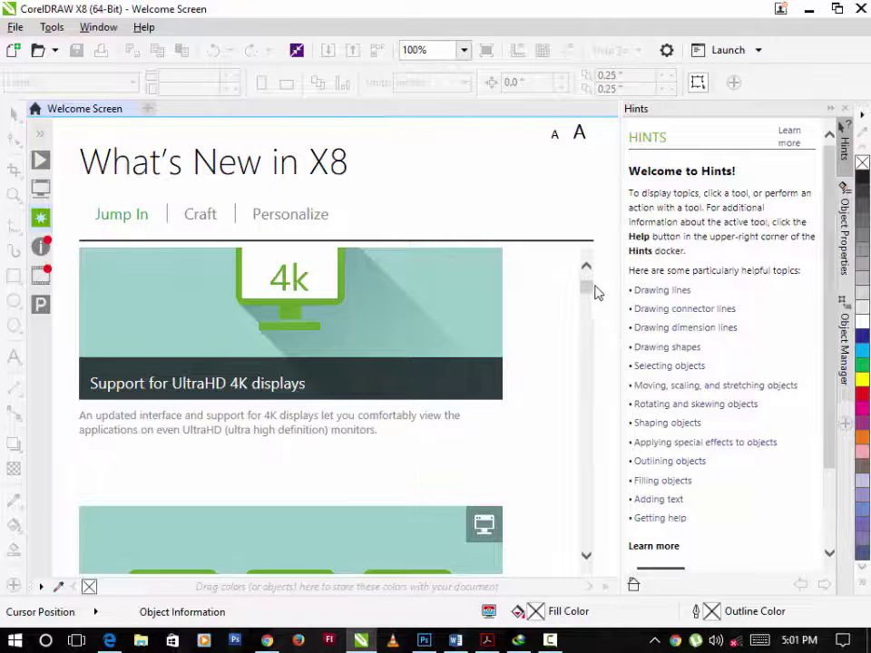
drag(588, 290, 589, 247)
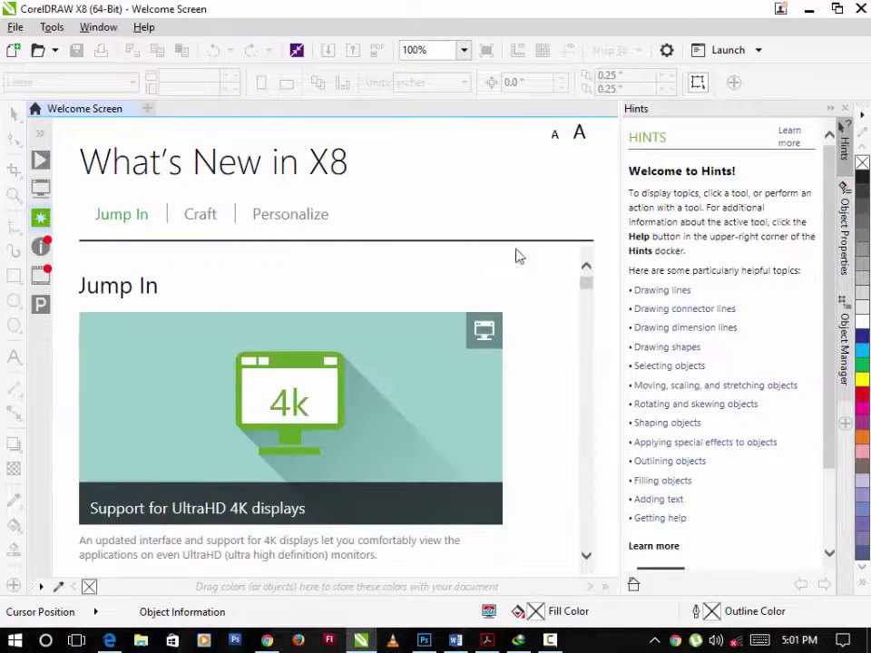
click(202, 222)
click(268, 220)
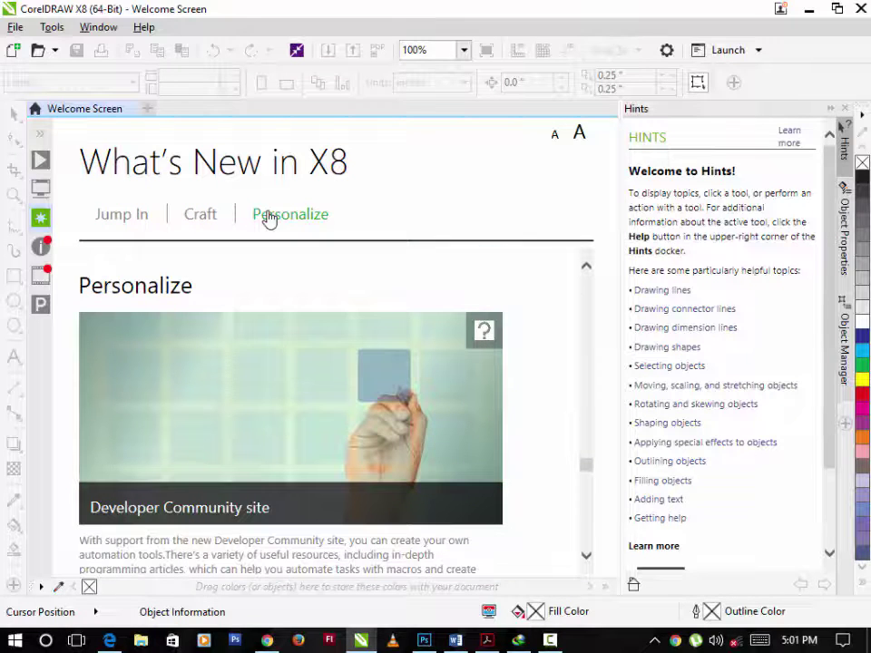
Look through the resources and the Insights & Tutorials articles on the Learning page, returning to its beginning.
click(43, 255)
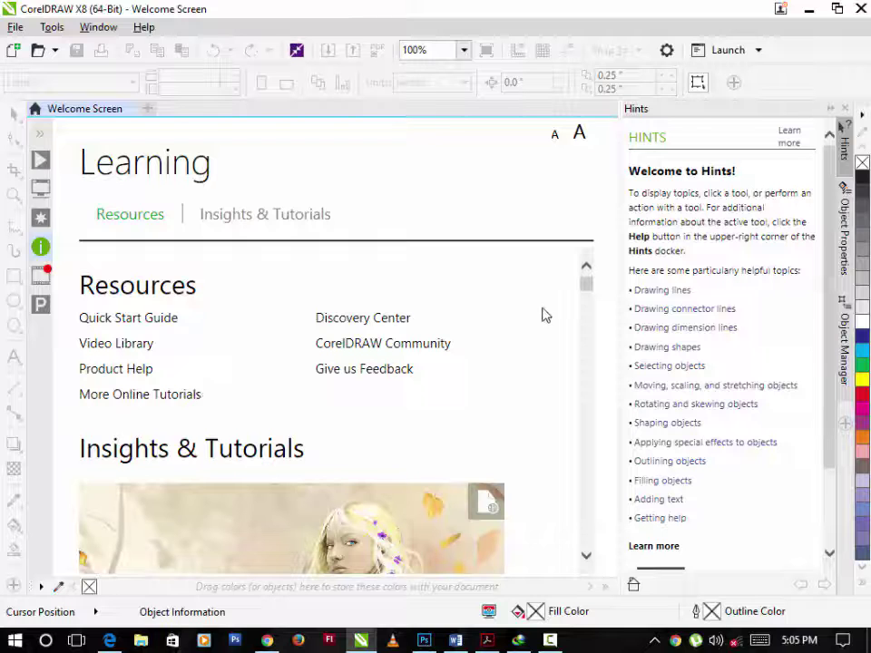
drag(588, 285, 592, 295)
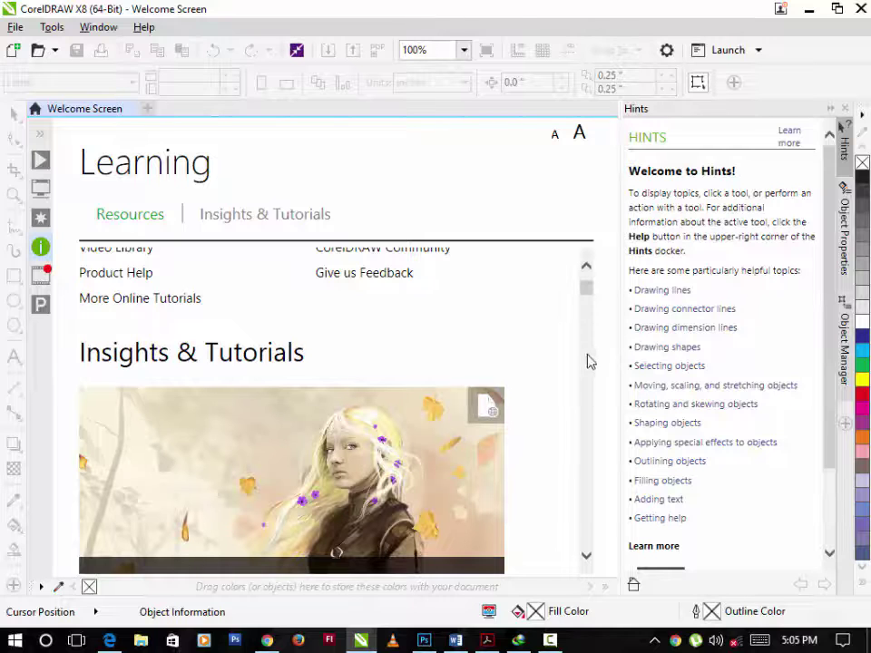
drag(587, 291, 593, 509)
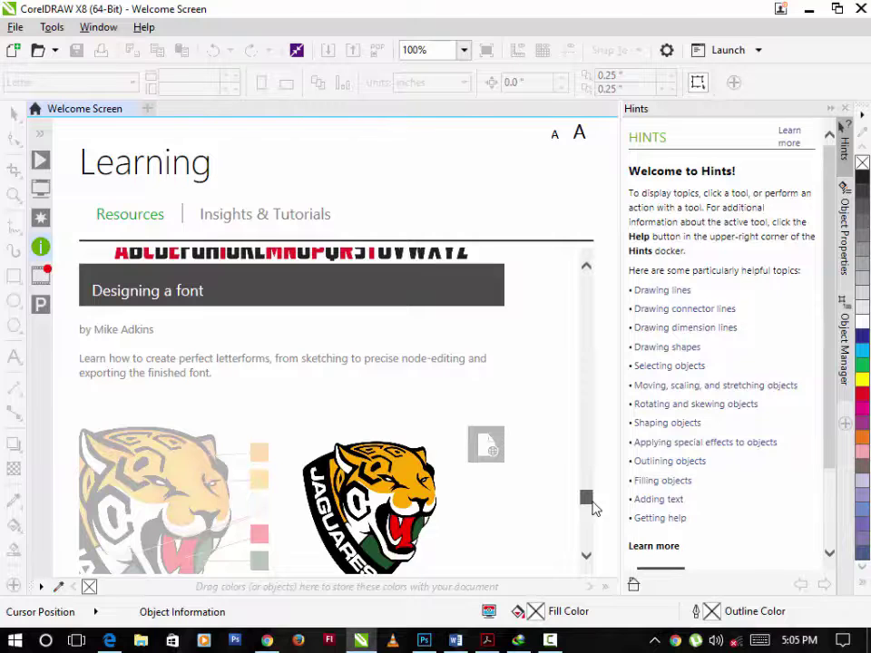
drag(595, 509, 617, 289)
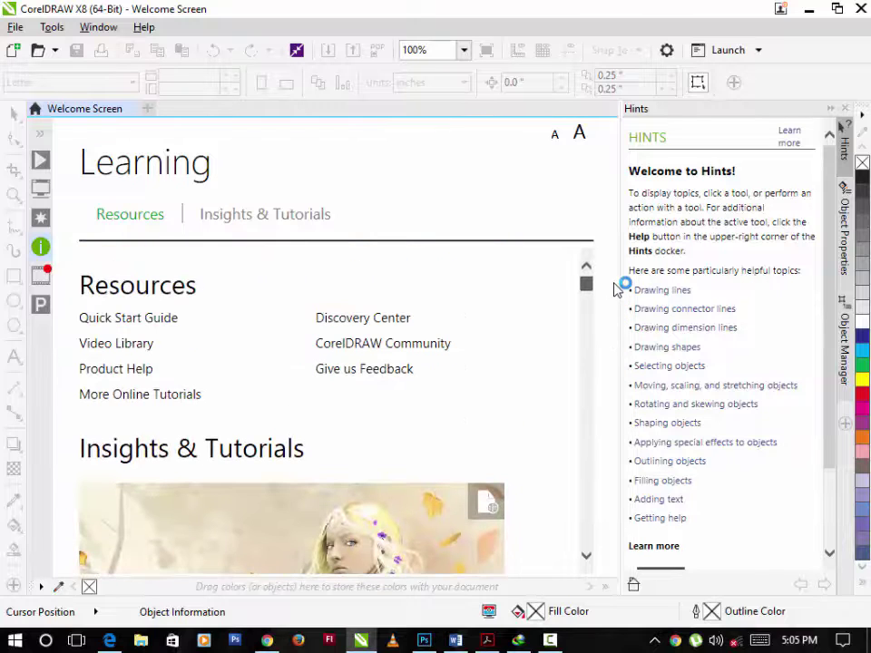
View the Inspiration page's artwork and the learning links at the end of the Hints docker.
click(43, 280)
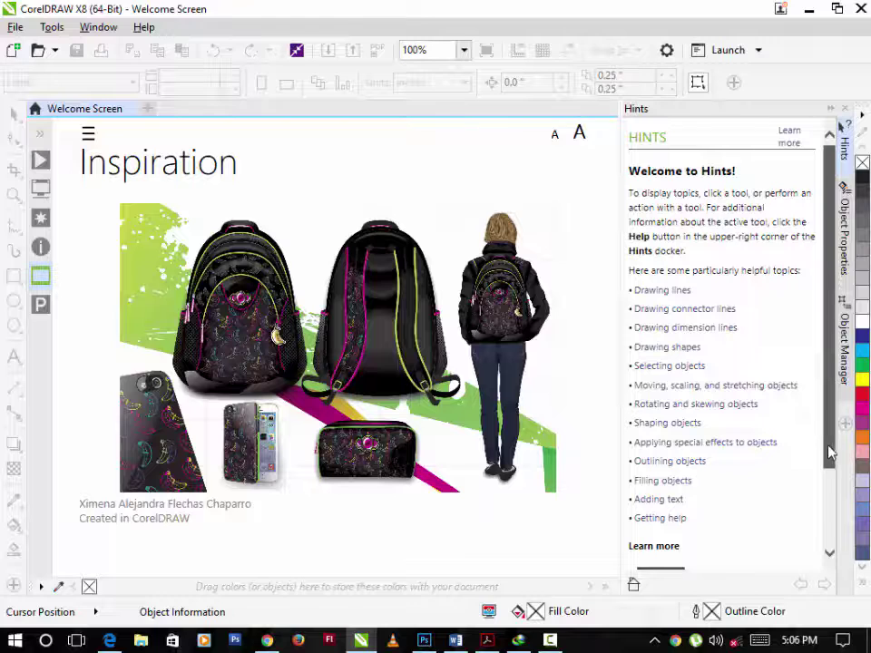
scroll(827, 463, down, 2)
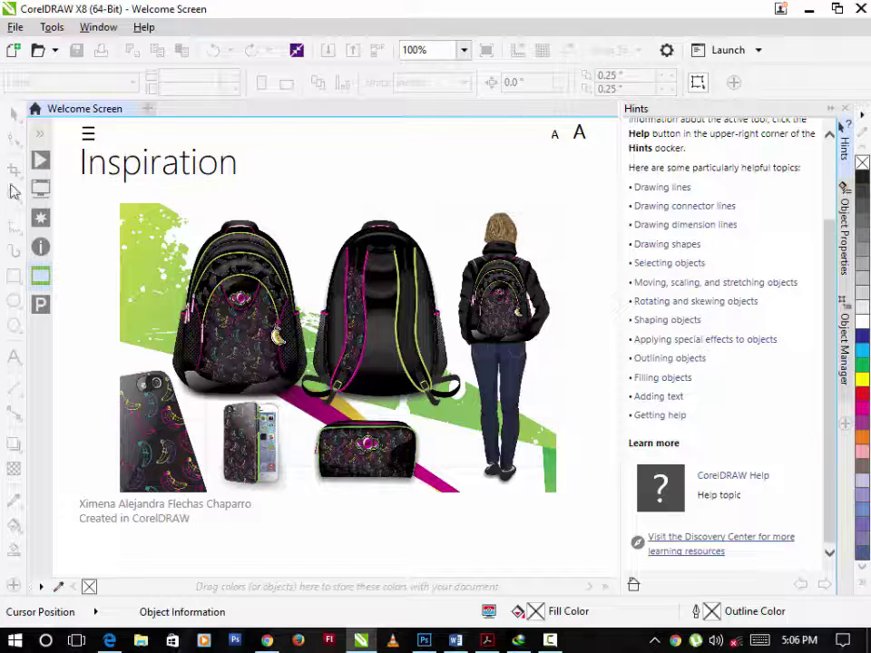
Examine the product status, sign-in and update sections of the Product Details page and return to the Inspiration page.
click(45, 312)
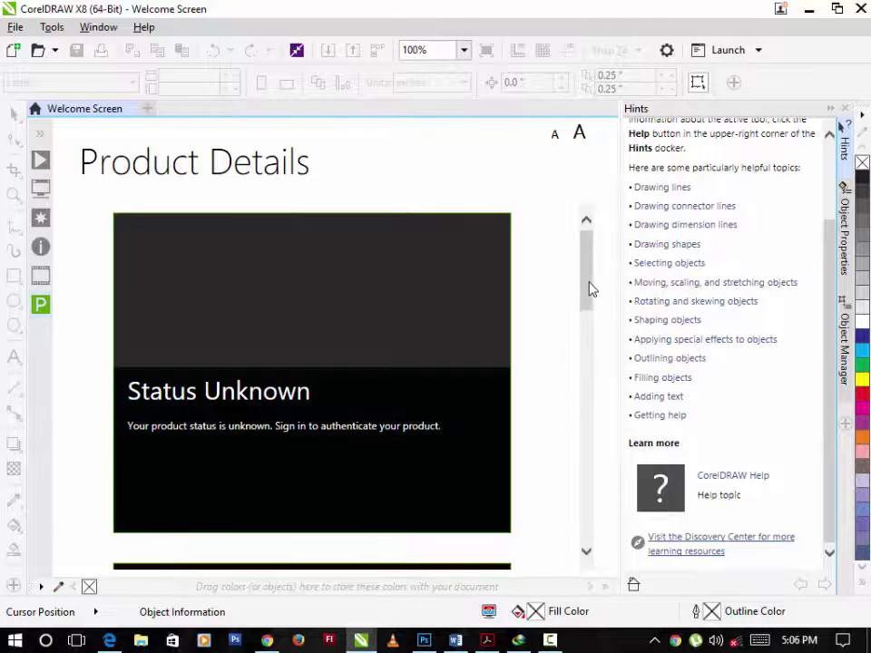
drag(590, 288, 585, 455)
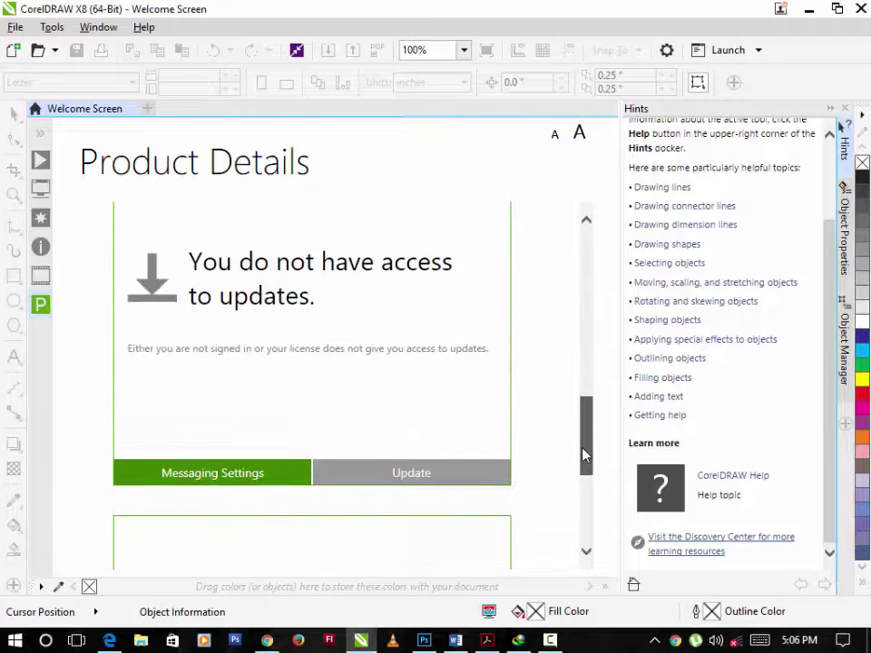
drag(581, 458, 602, 384)
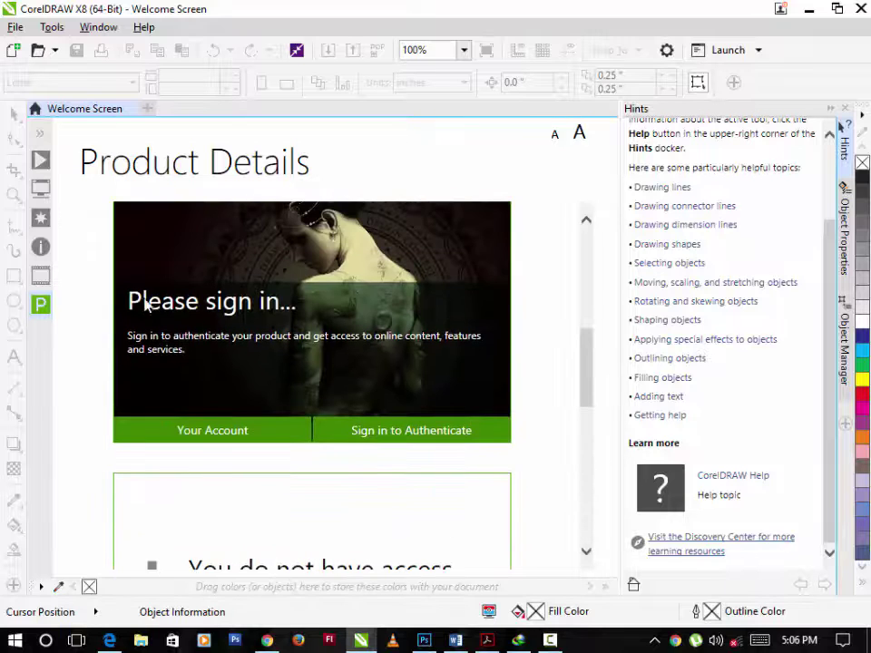
click(39, 277)
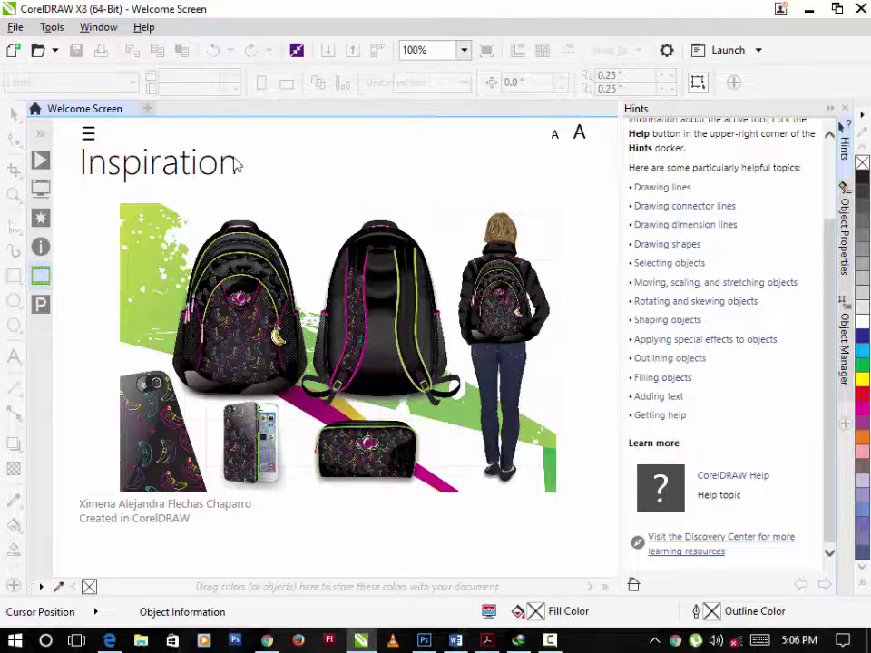
Start a new document from the Get Started page, keeping the name Untitled-1.
click(40, 162)
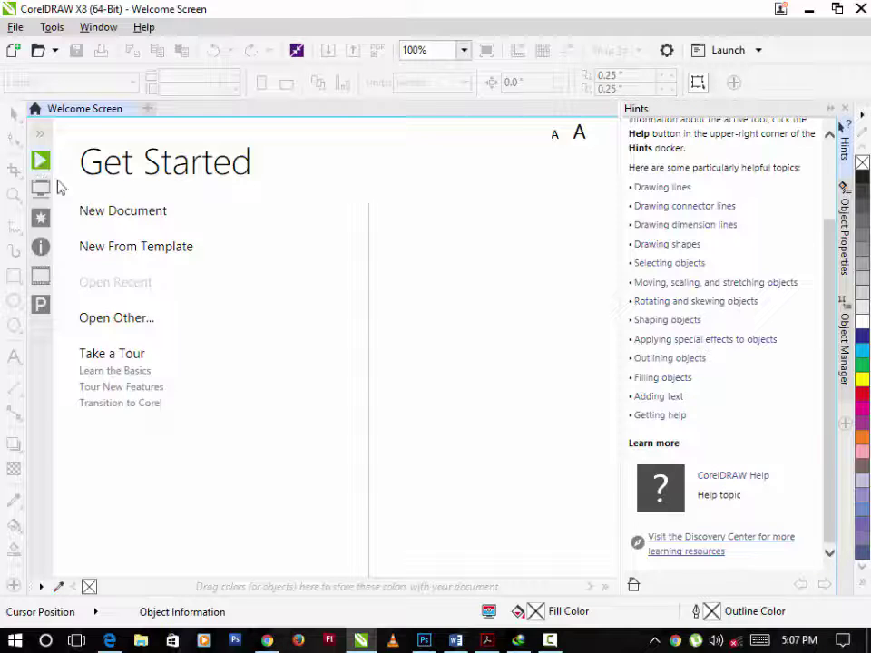
click(97, 215)
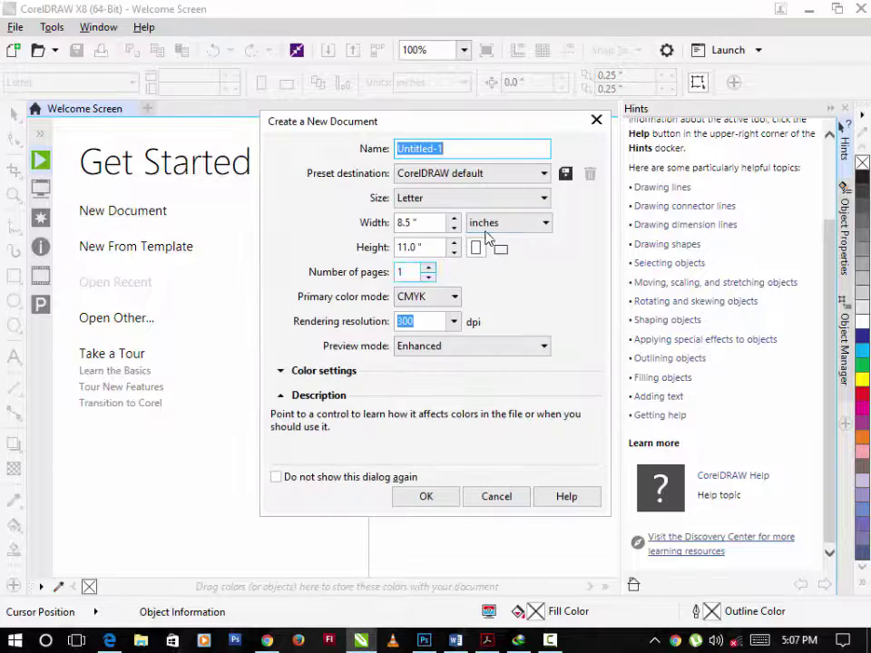
drag(437, 127, 421, 150)
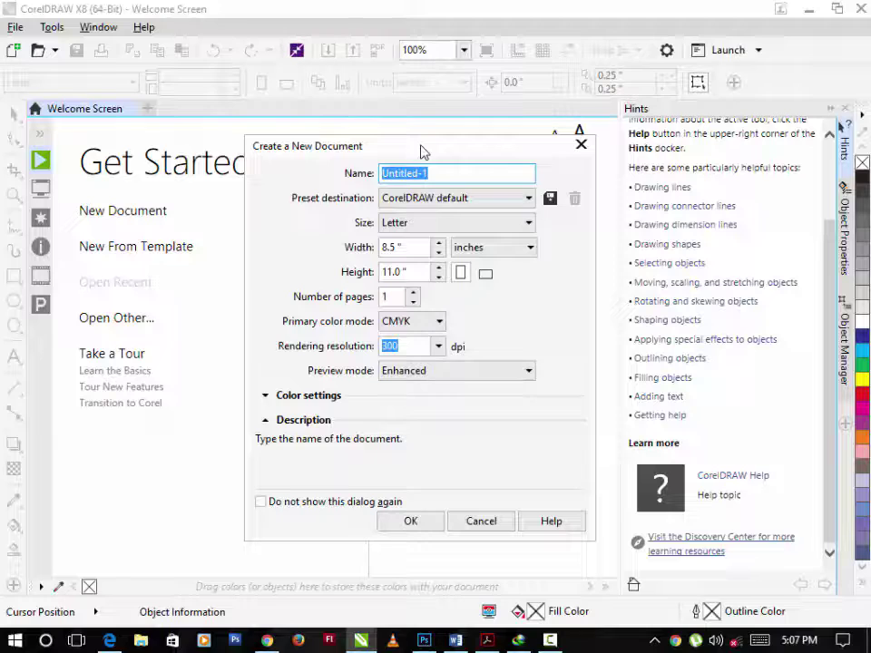
click(468, 172)
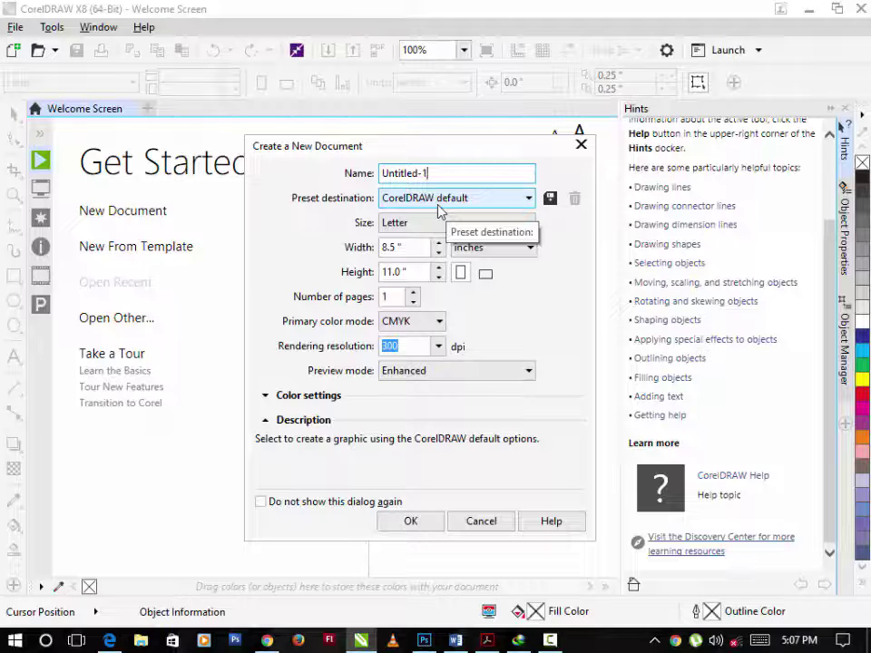
Look through the preset destinations and page sizes offered for the new document.
click(529, 197)
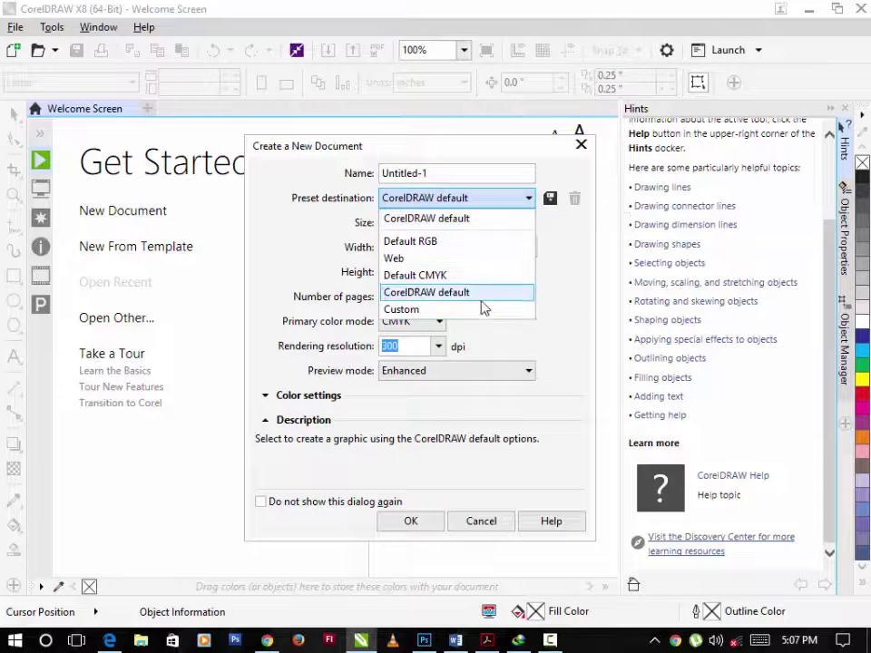
click(577, 252)
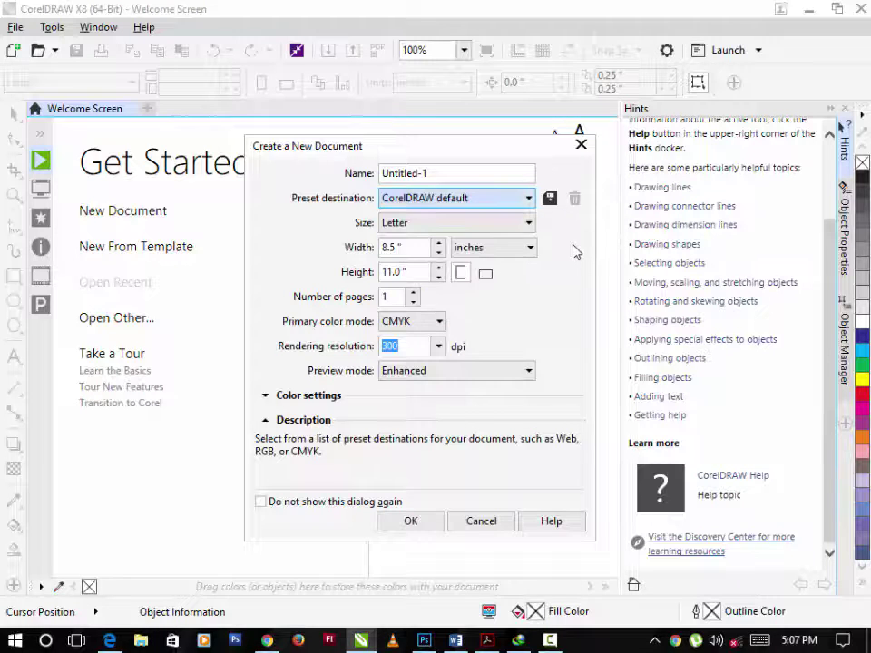
click(529, 202)
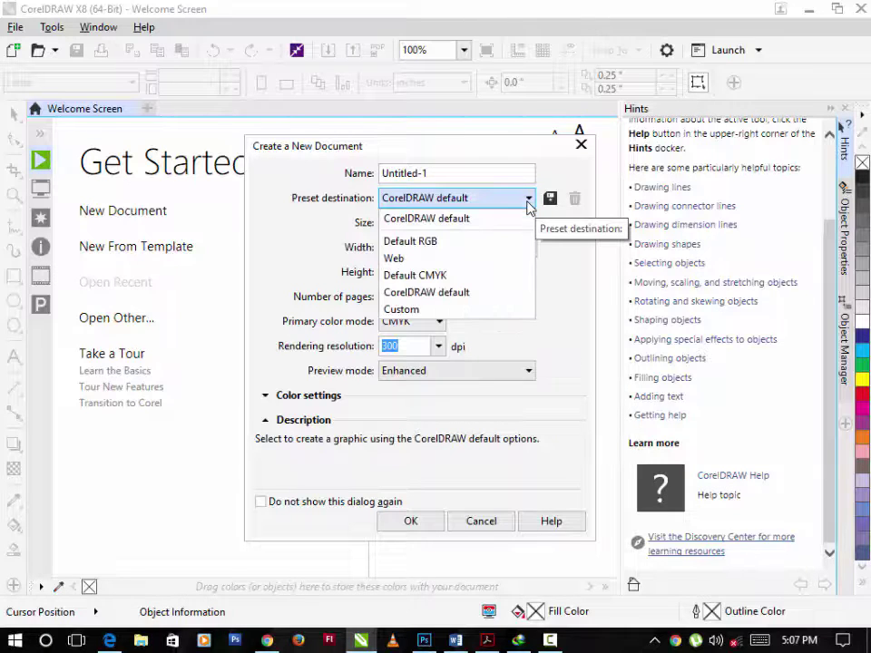
click(528, 200)
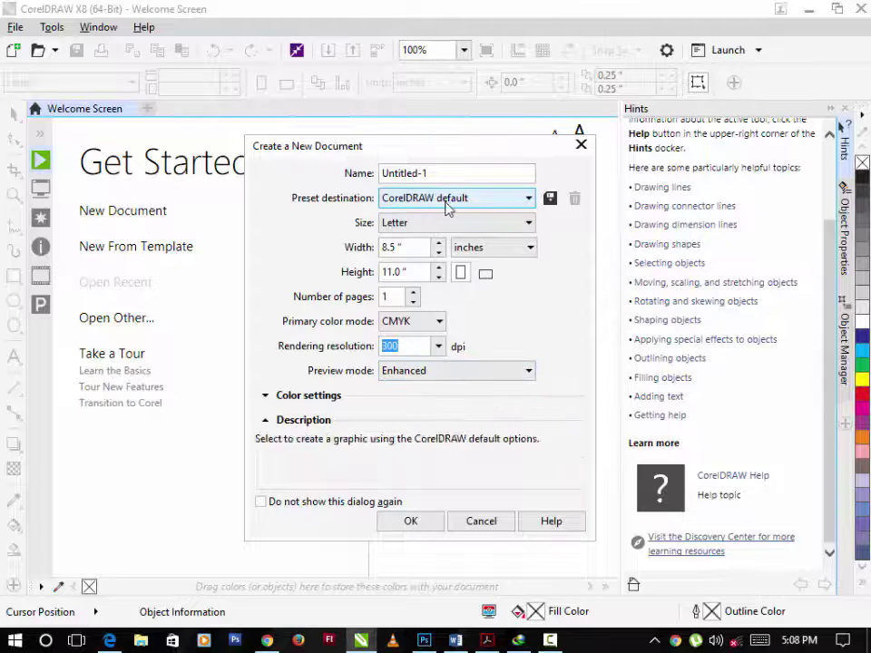
click(528, 224)
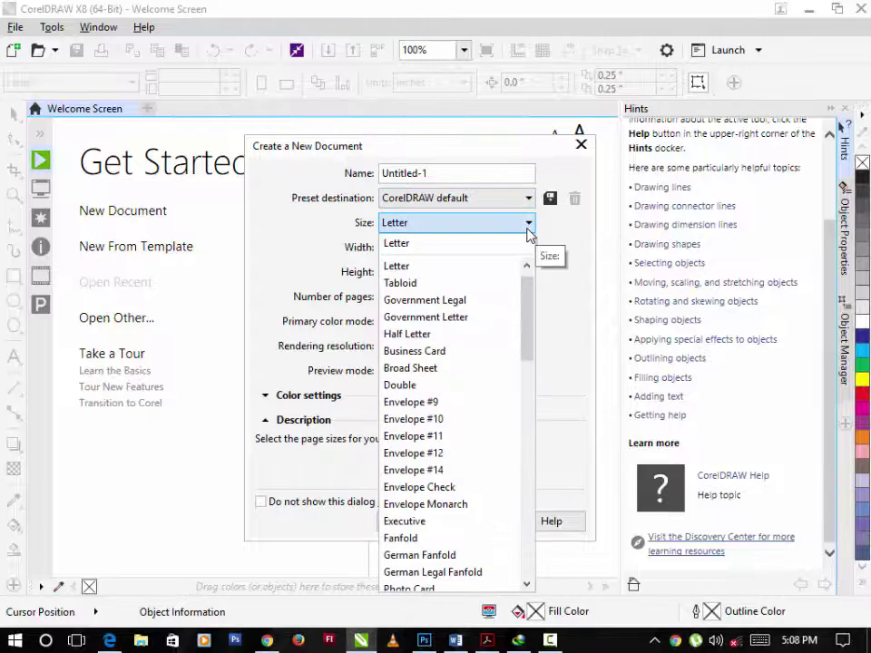
click(544, 242)
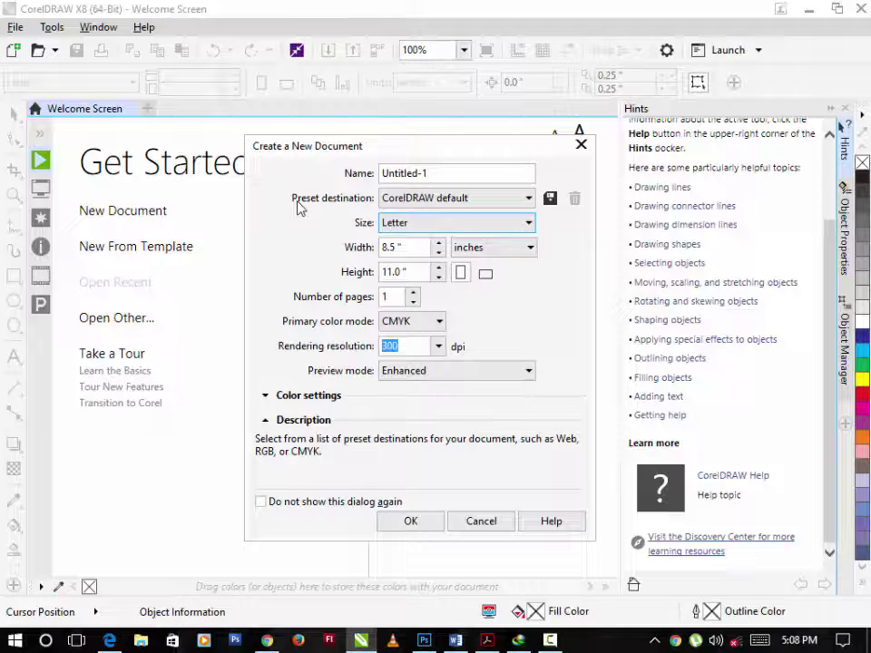
Try the Web preset destination for the new document and return to the CorelDRAW default preset.
click(531, 201)
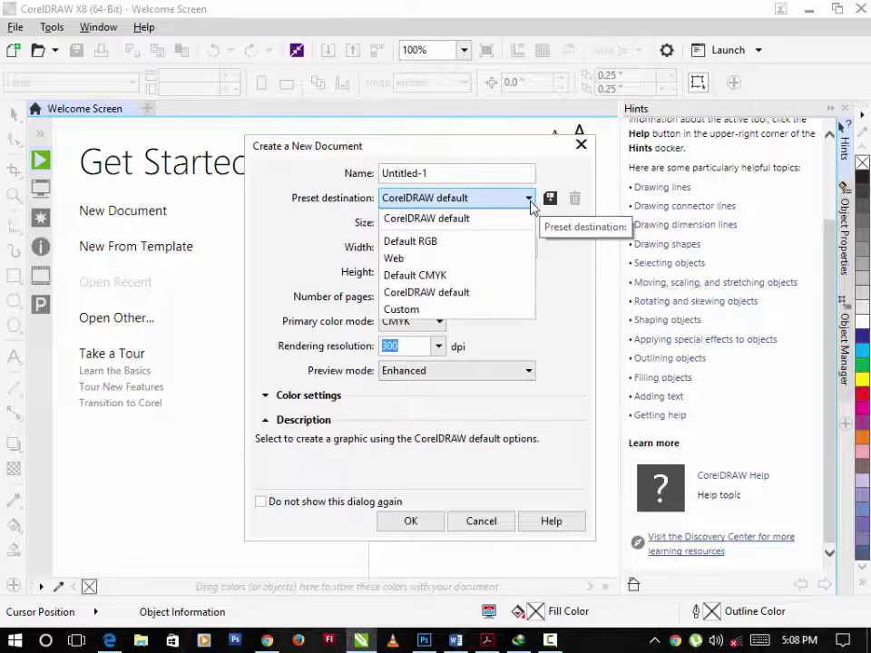
click(498, 259)
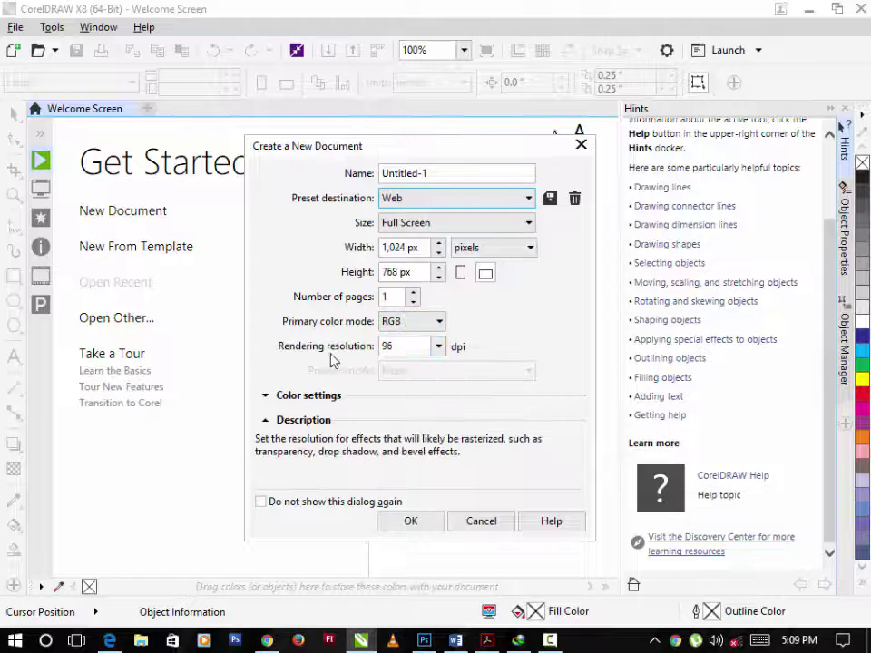
drag(398, 351, 378, 354)
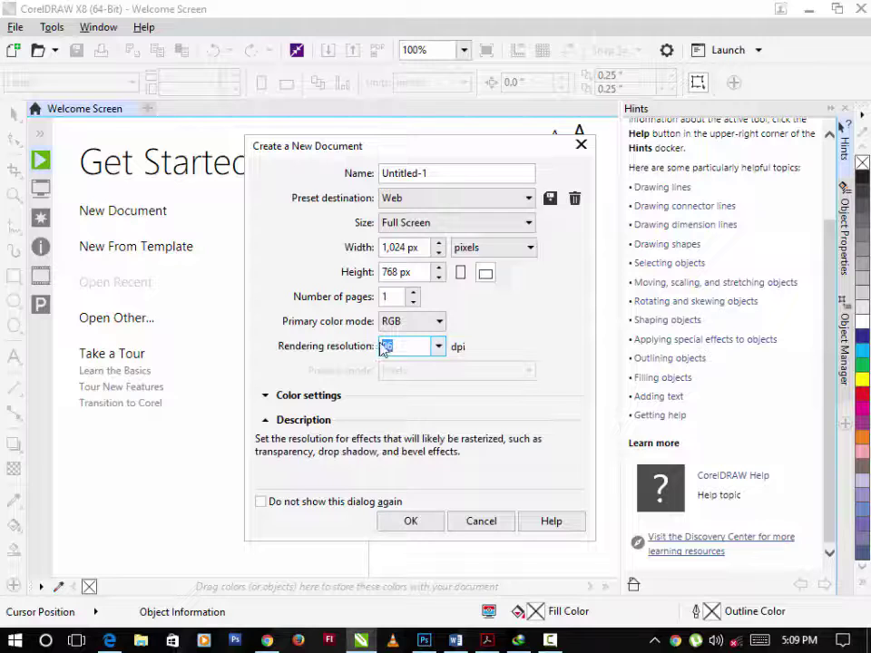
click(447, 204)
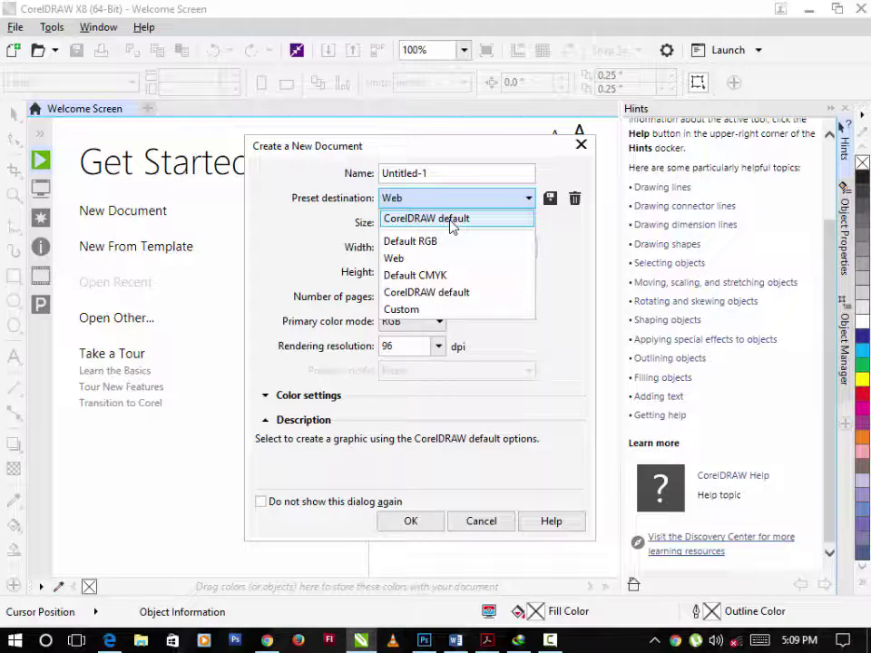
click(451, 221)
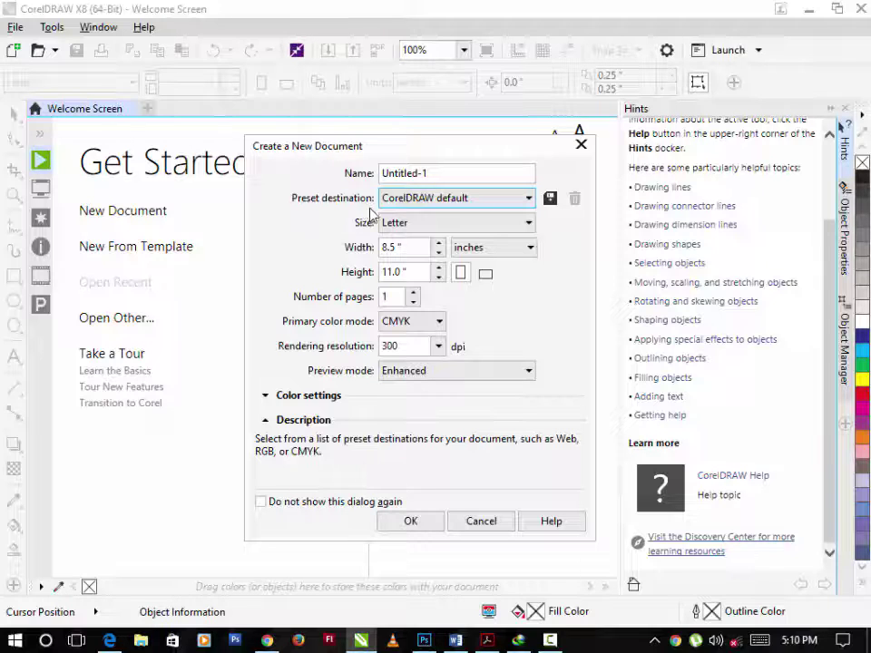
Create the Letter-size portrait document with inches as its unit, and collapse the Hints docker.
click(408, 247)
click(409, 270)
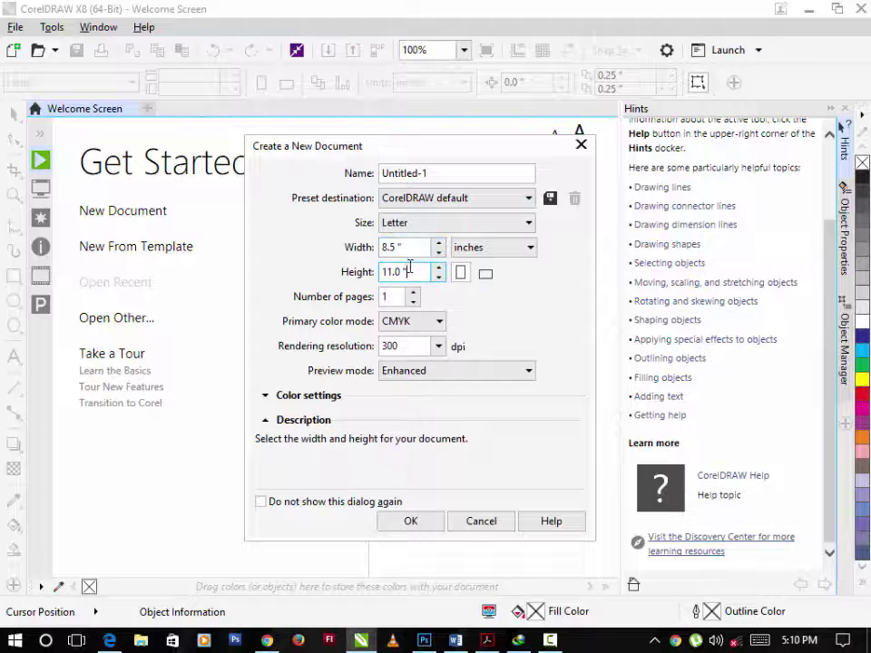
click(411, 251)
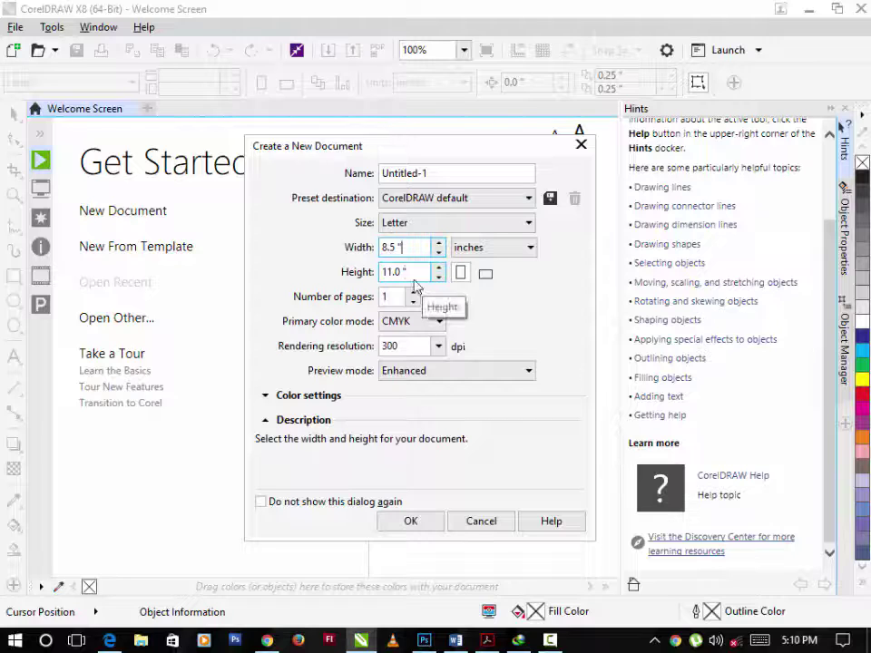
click(523, 253)
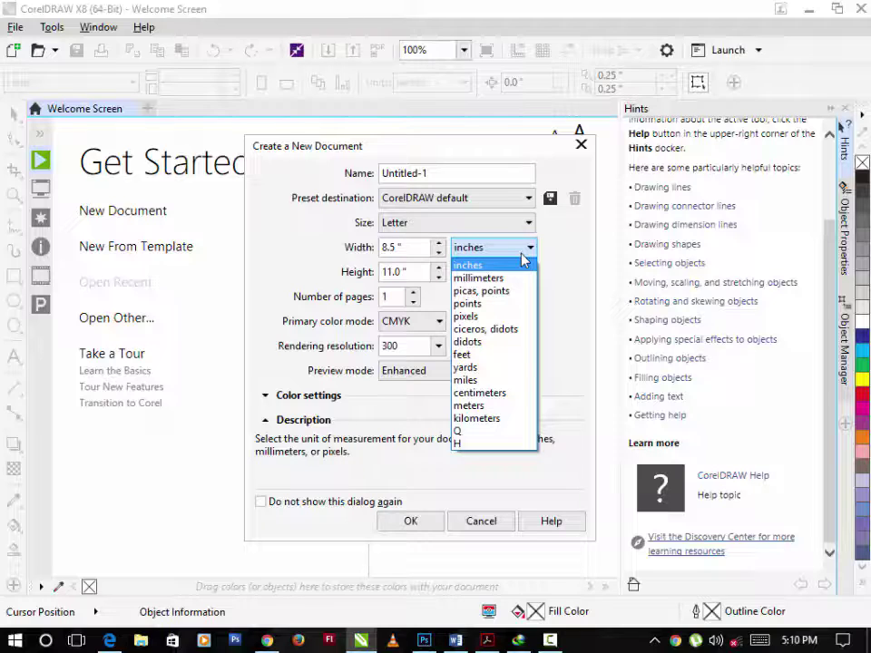
click(522, 261)
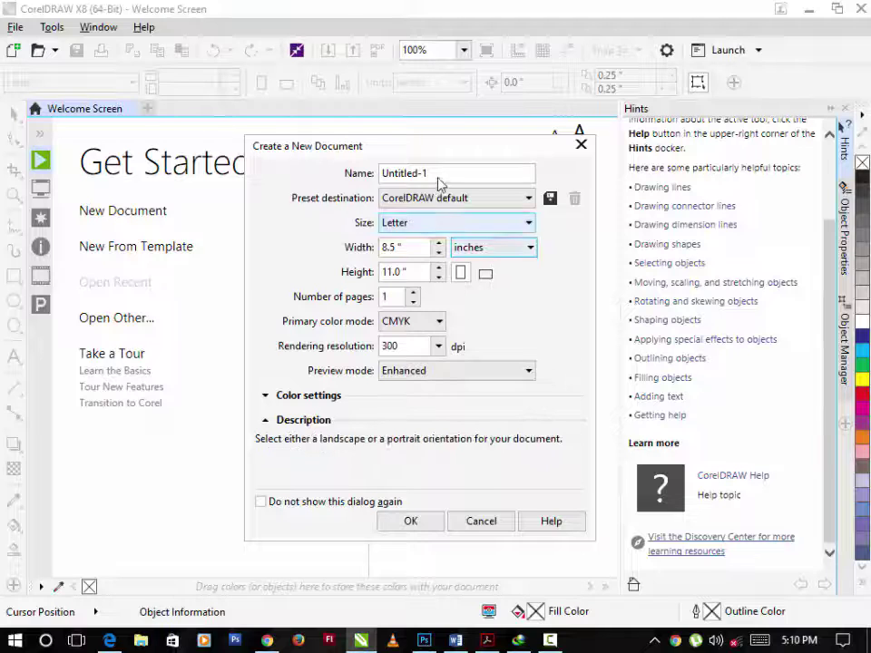
click(410, 524)
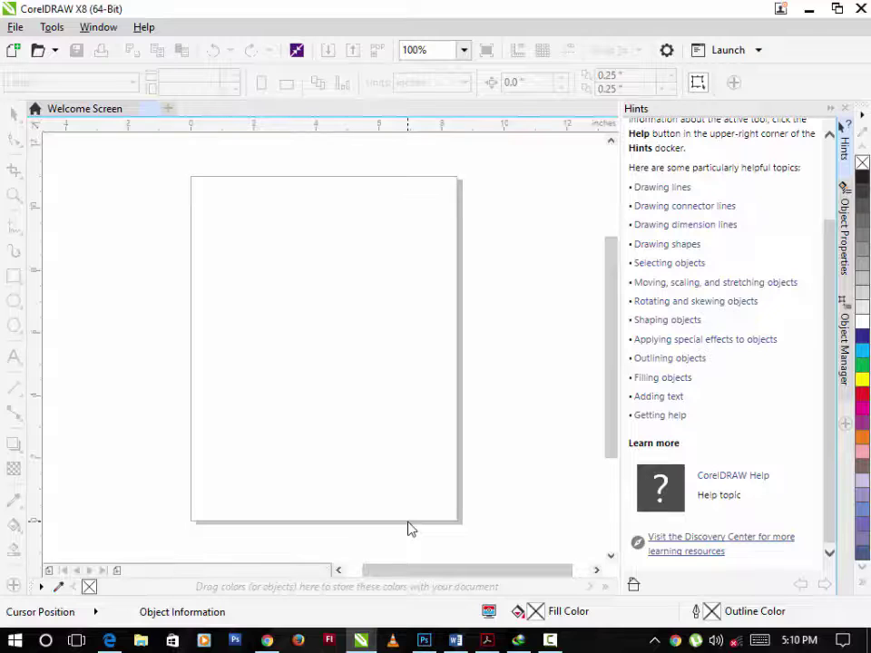
click(831, 118)
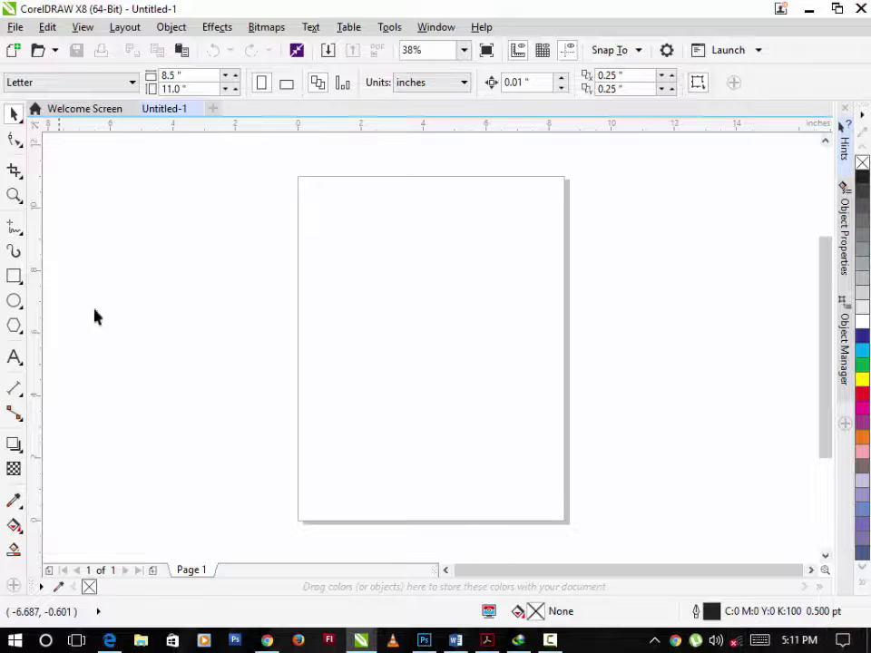
Compare the Welcome Screen with the new document and look through the document's File and Help commands.
click(80, 110)
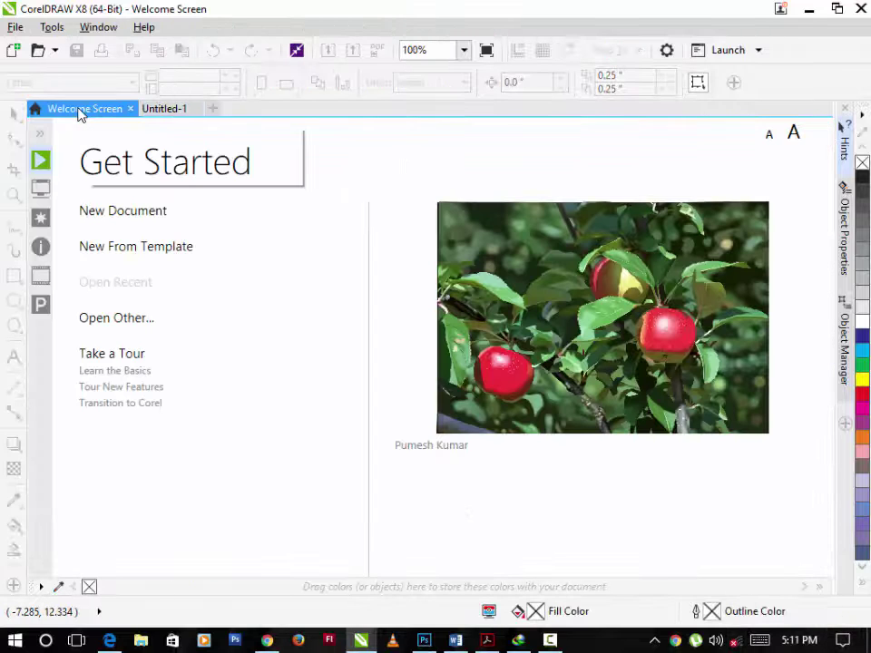
click(160, 109)
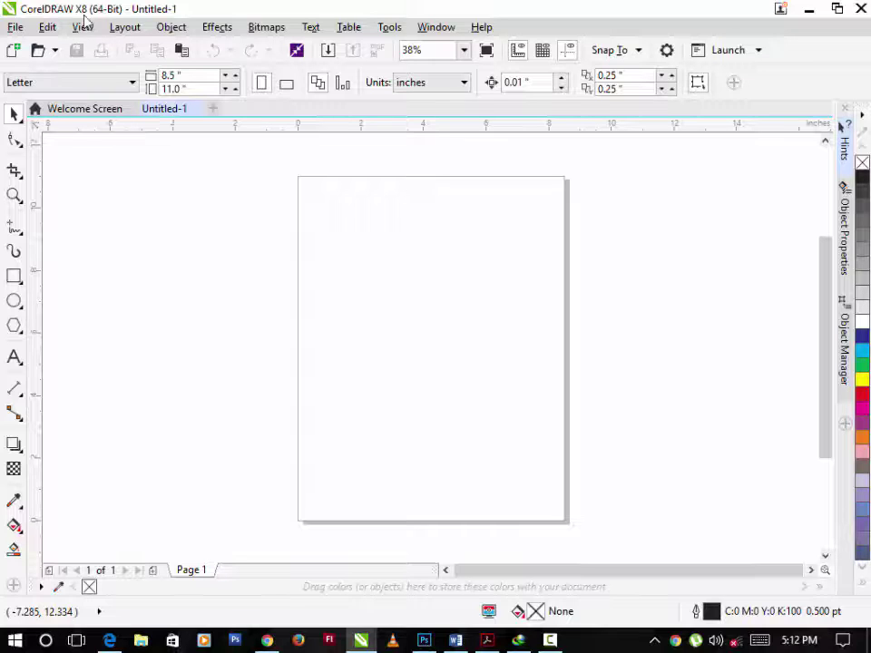
click(16, 29)
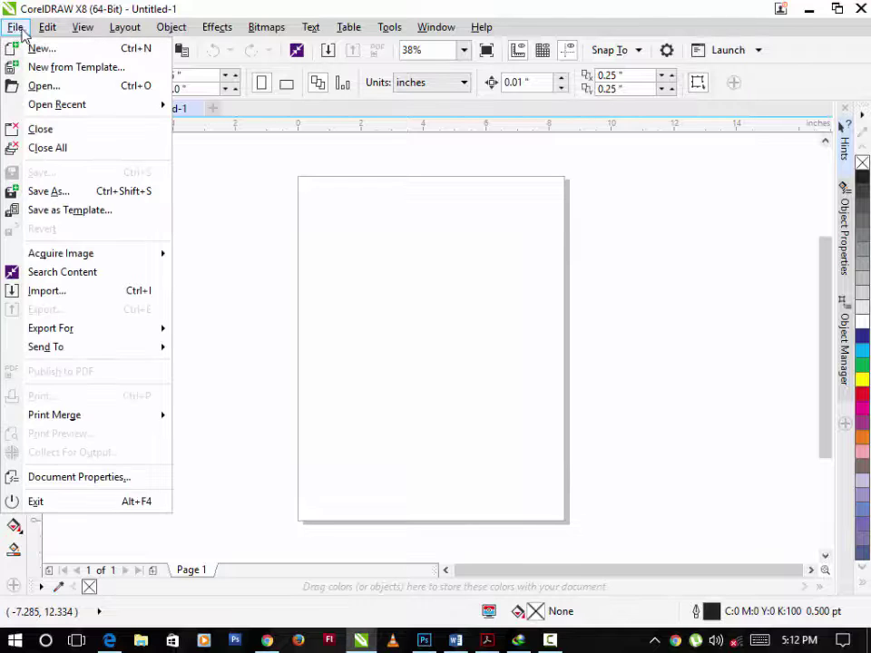
mouse_move(47, 28)
mouse_move(19, 27)
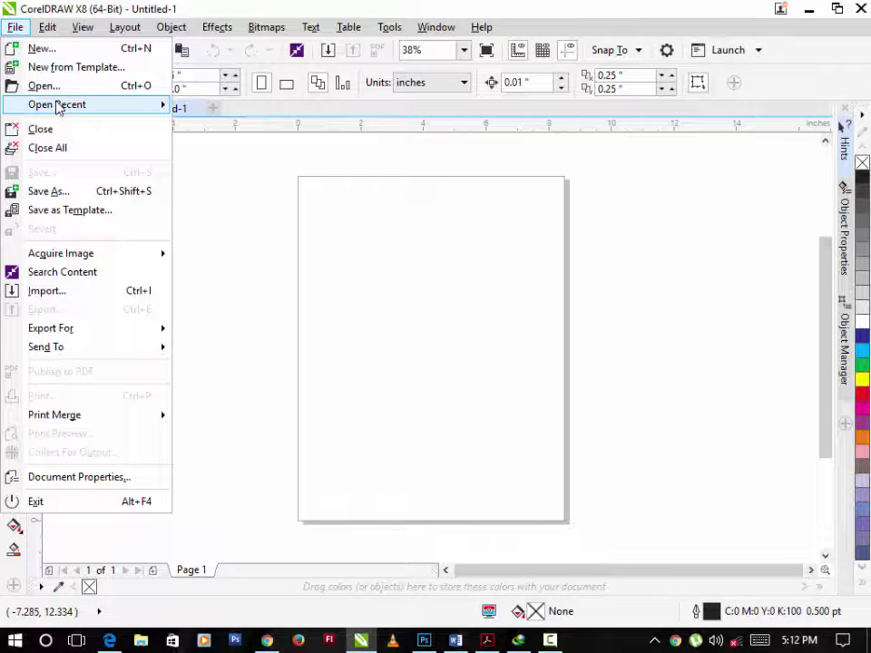
mouse_move(57, 108)
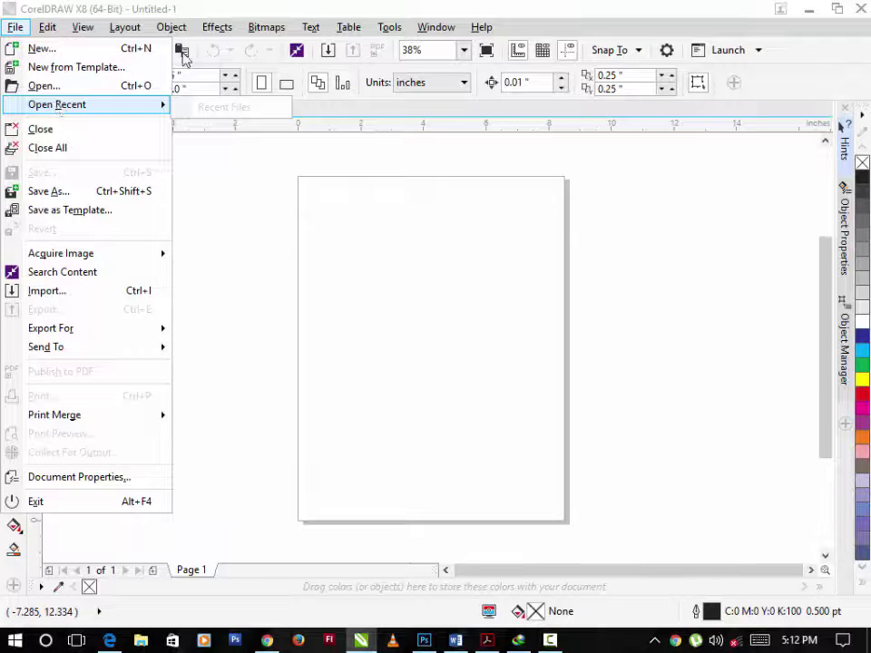
click(480, 28)
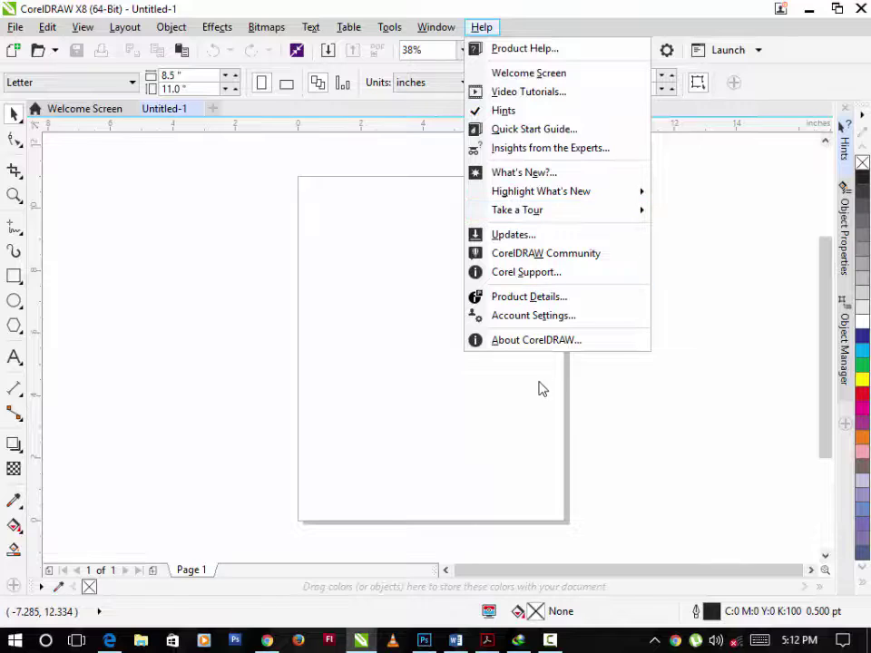
key(Escape)
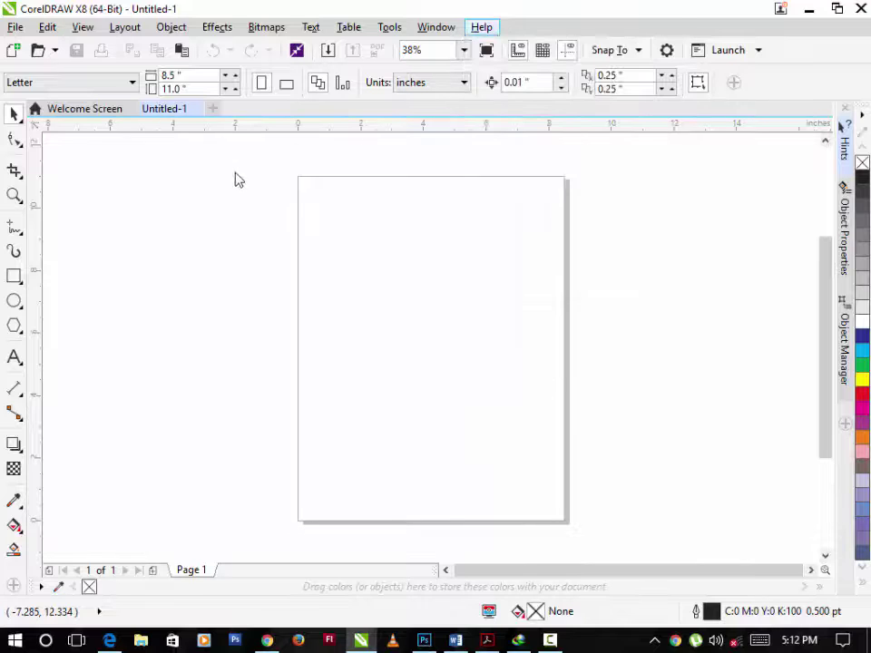
key(Escape)
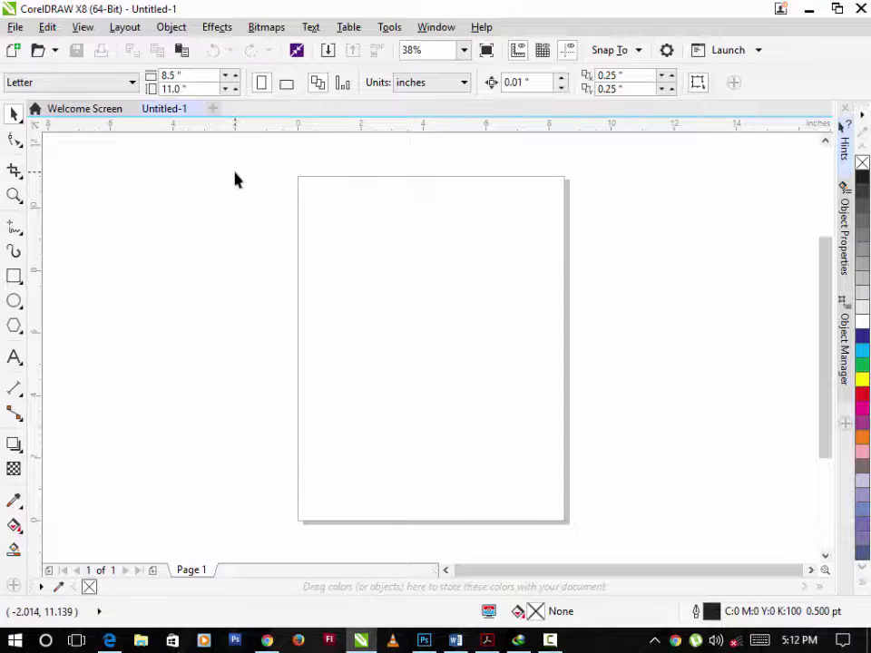
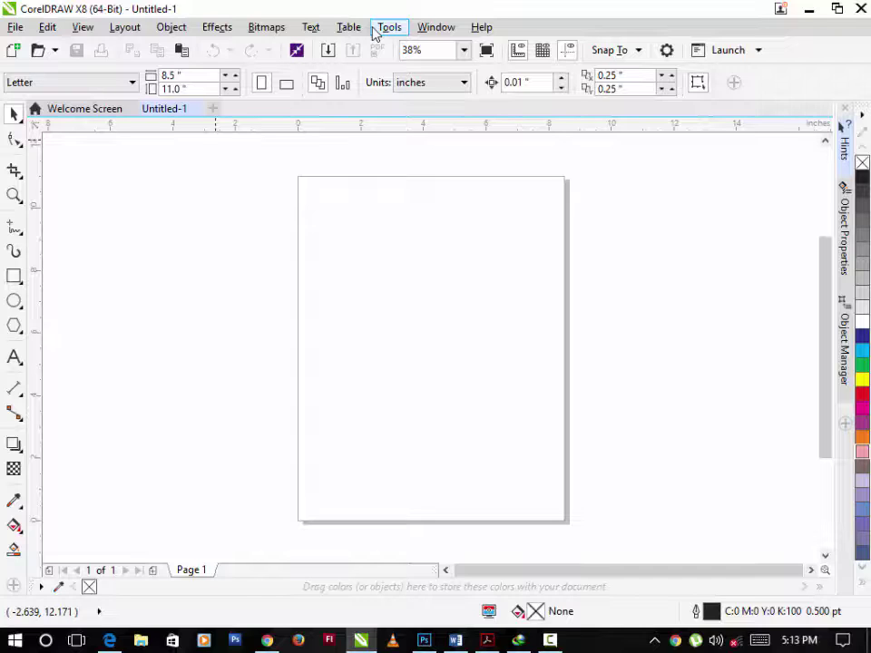
Review the File commands and the toolbox, briefly activating the dimension tool and returning to the Pick tool.
click(16, 28)
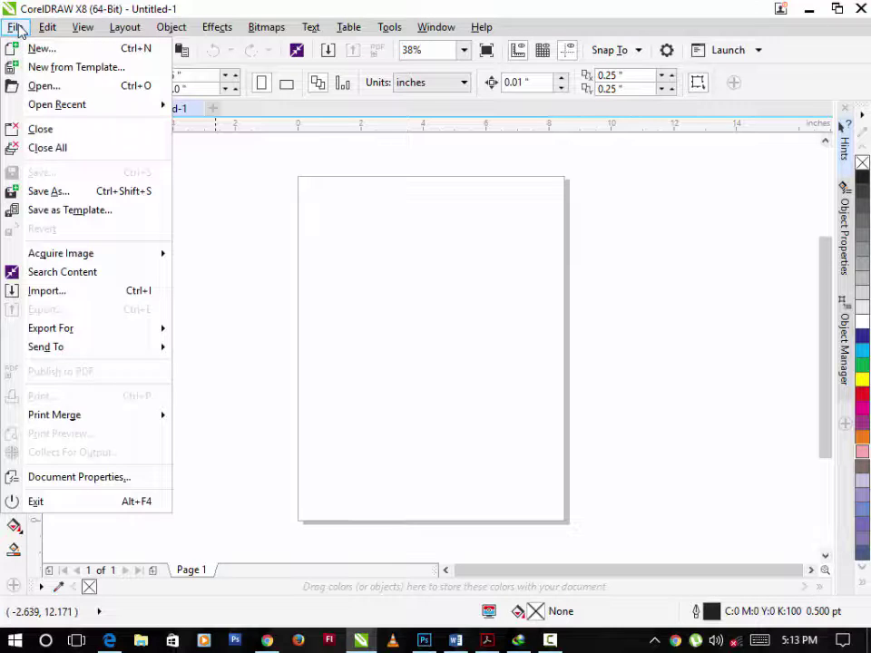
click(343, 3)
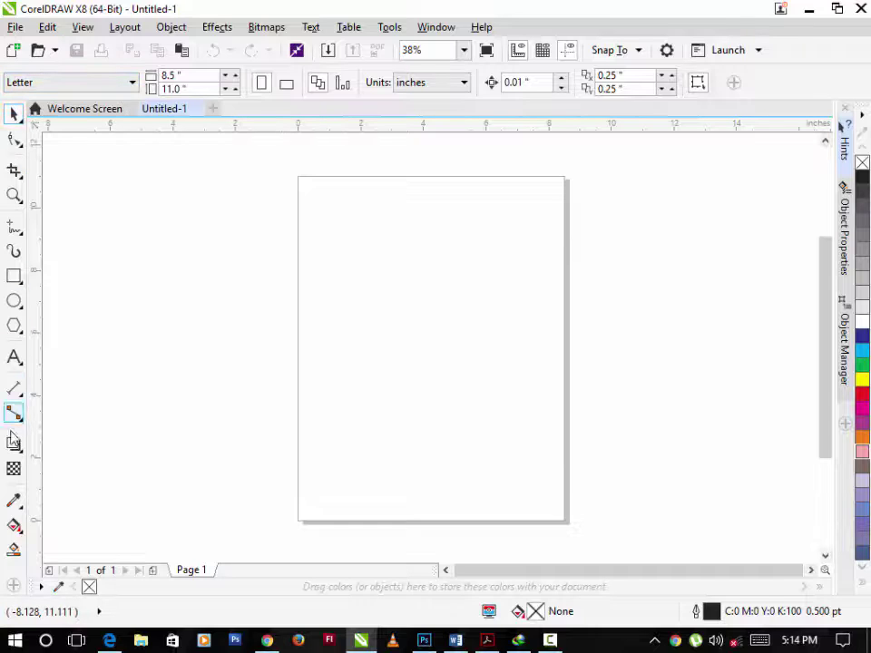
click(13, 387)
click(15, 115)
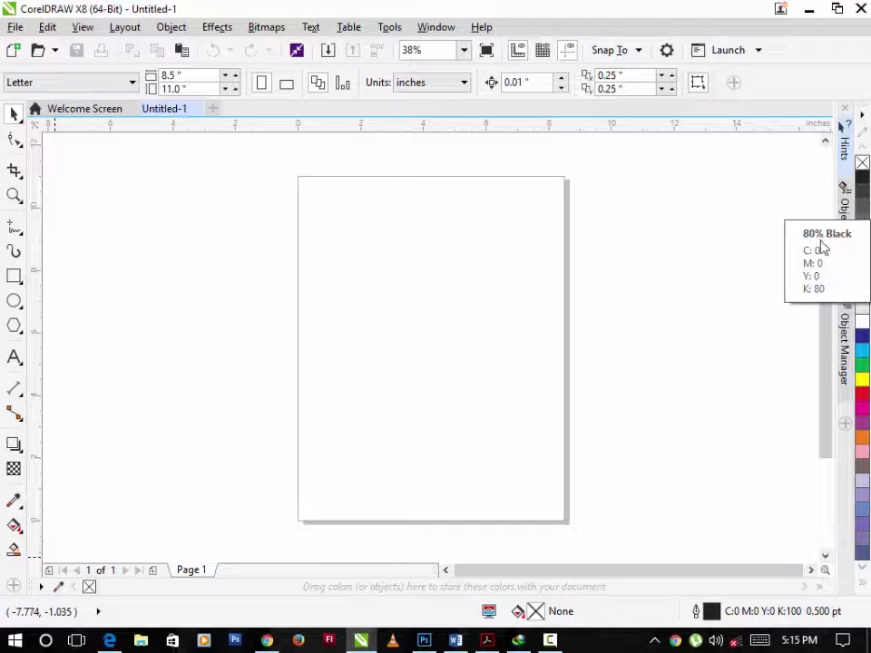
Shift the page view slightly and expand the Hints docker beside the drawing window.
mouse_move(829, 354)
mouse_down()
mouse_move(833, 257)
mouse_move(828, 394)
mouse_move(827, 348)
mouse_up()
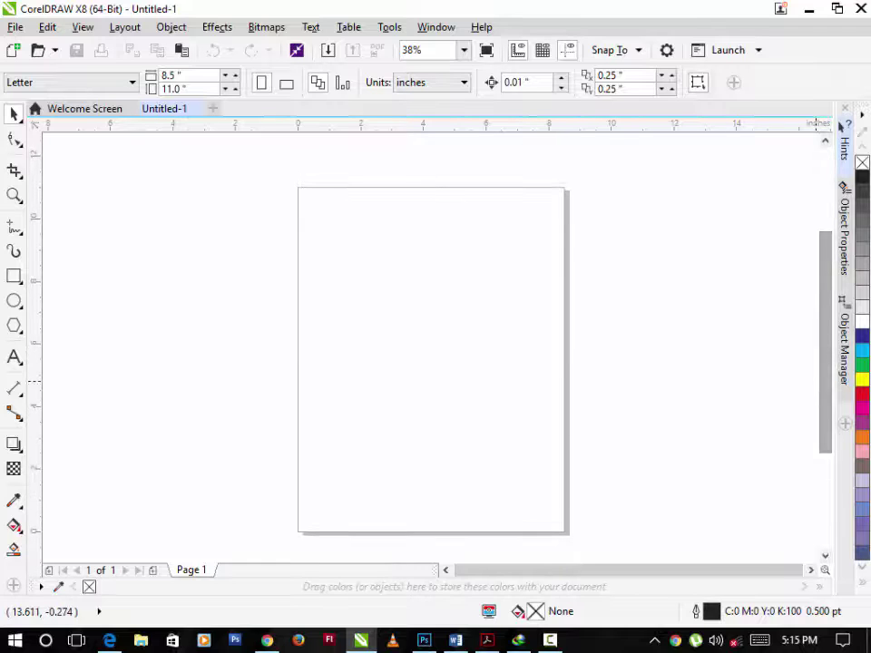
click(844, 152)
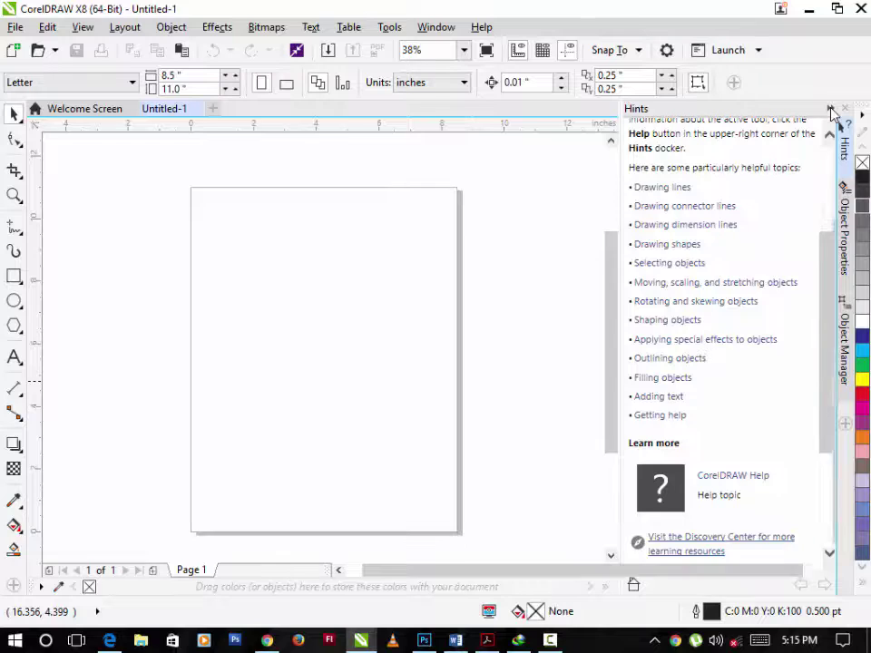
Collapse the Hints docker so the drawing window regains its full width.
click(831, 110)
click(846, 154)
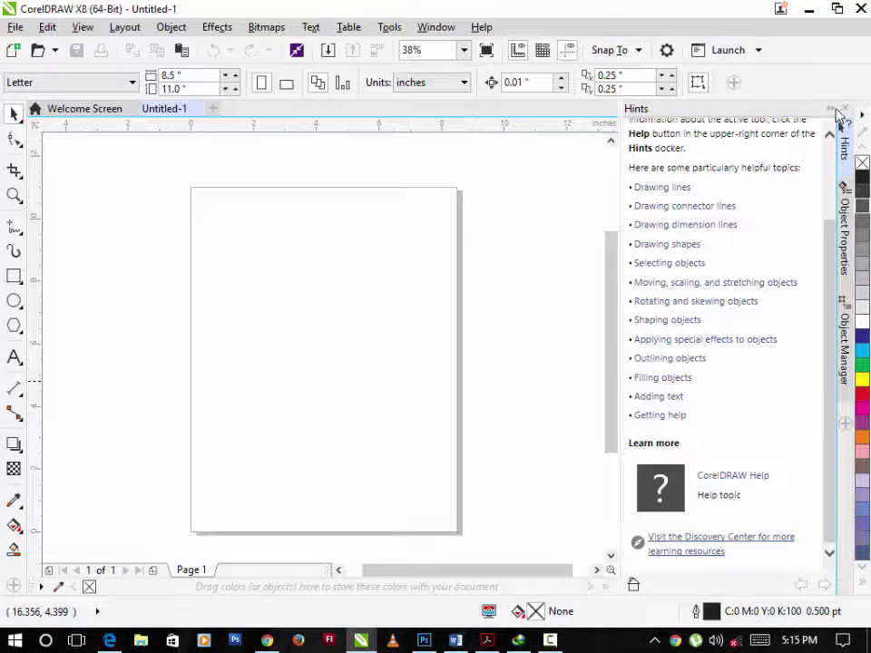
click(833, 110)
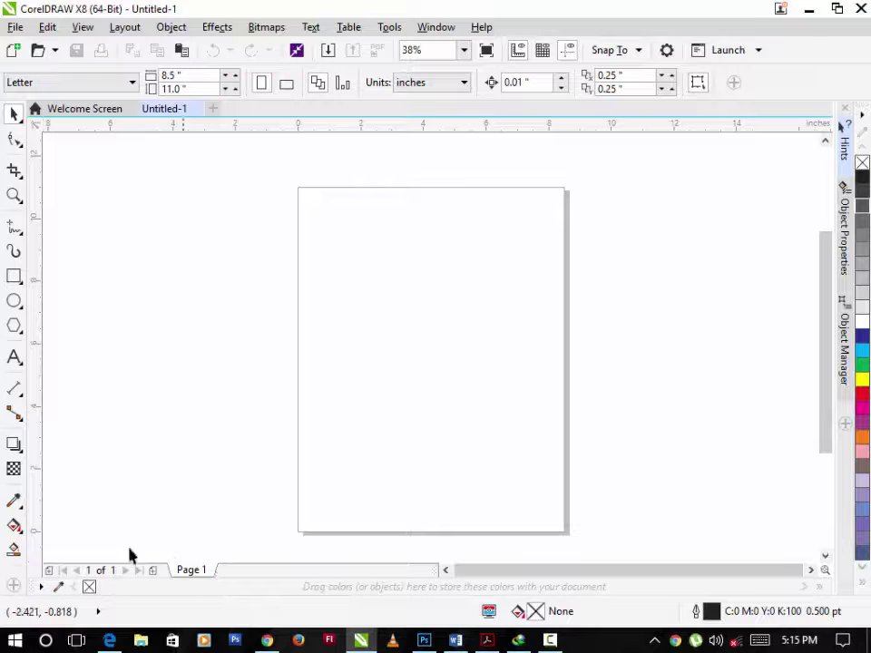
click(826, 570)
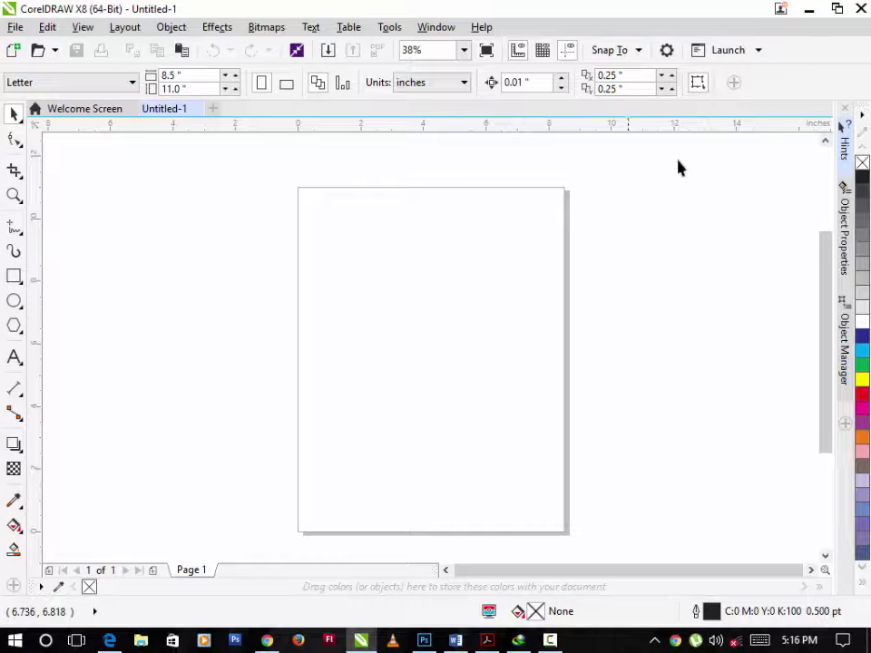
Review the list of toolbars that can be shown or hidden, and close it without changing anything.
right_click(825, 80)
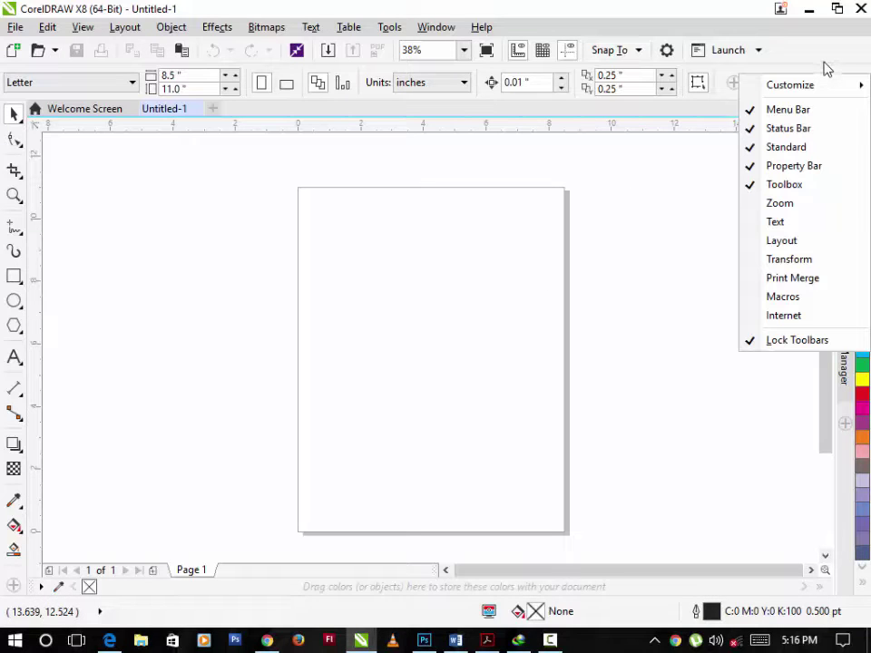
click(825, 67)
right_click(819, 81)
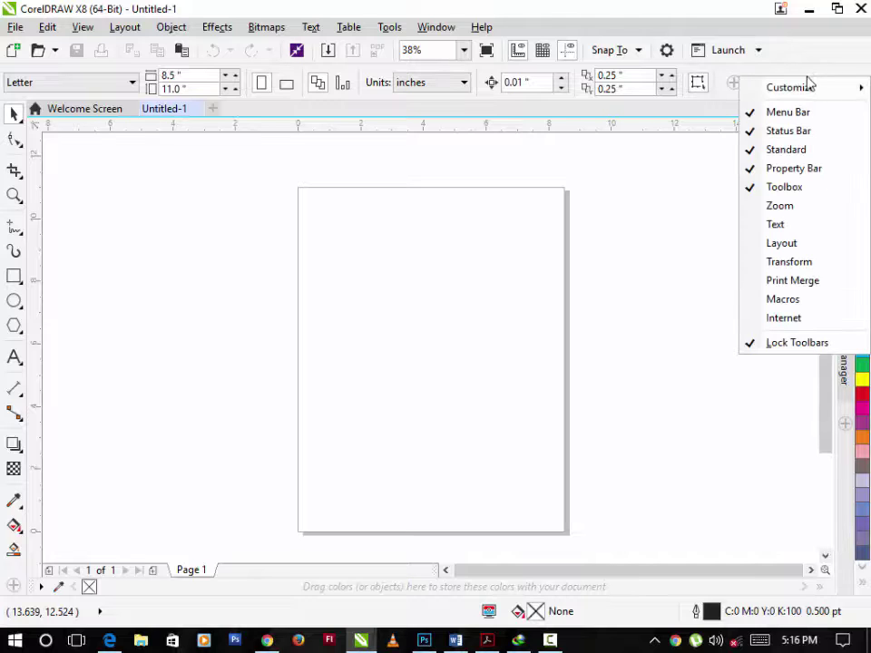
click(105, 204)
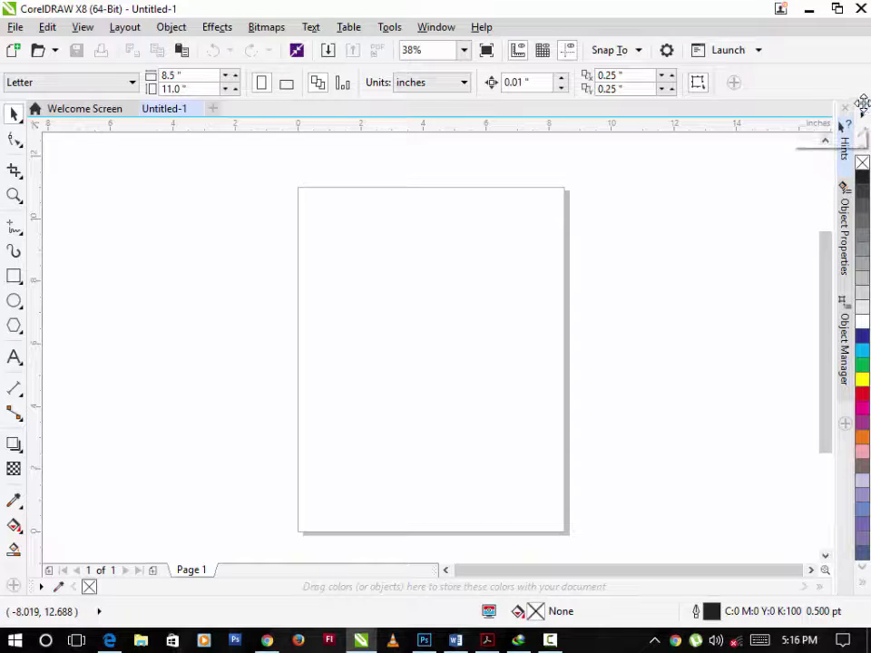
Float the default colour palette over the page, widen it slightly, and dock it back beside the dockers.
drag(867, 105, 521, 268)
drag(520, 268, 520, 274)
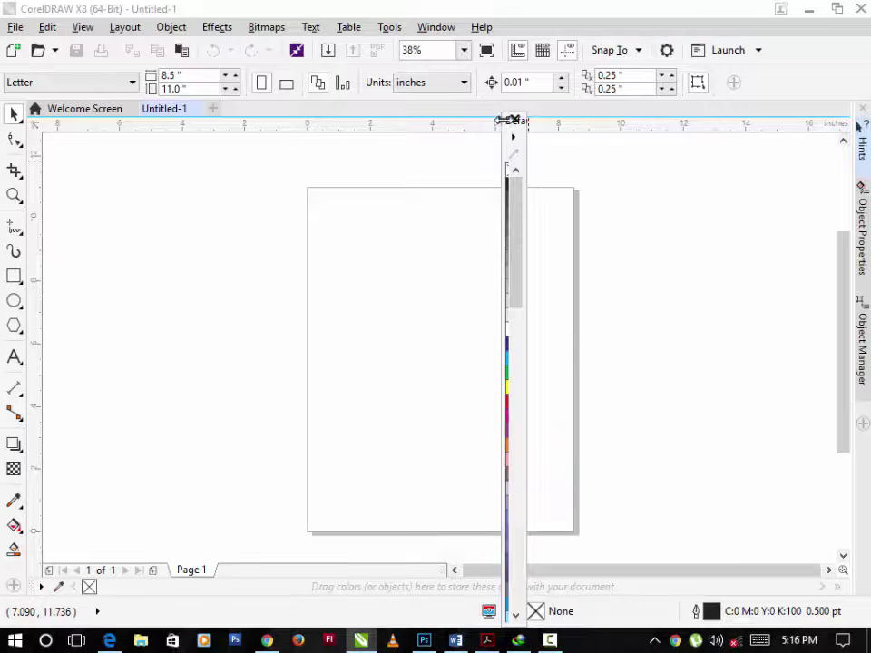
drag(505, 120, 522, 121)
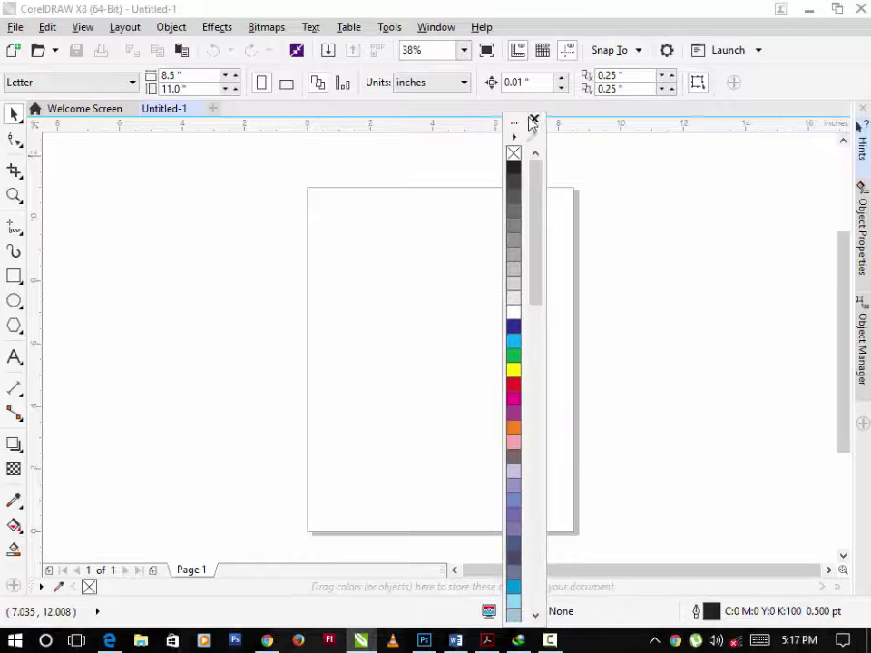
drag(519, 120, 864, 132)
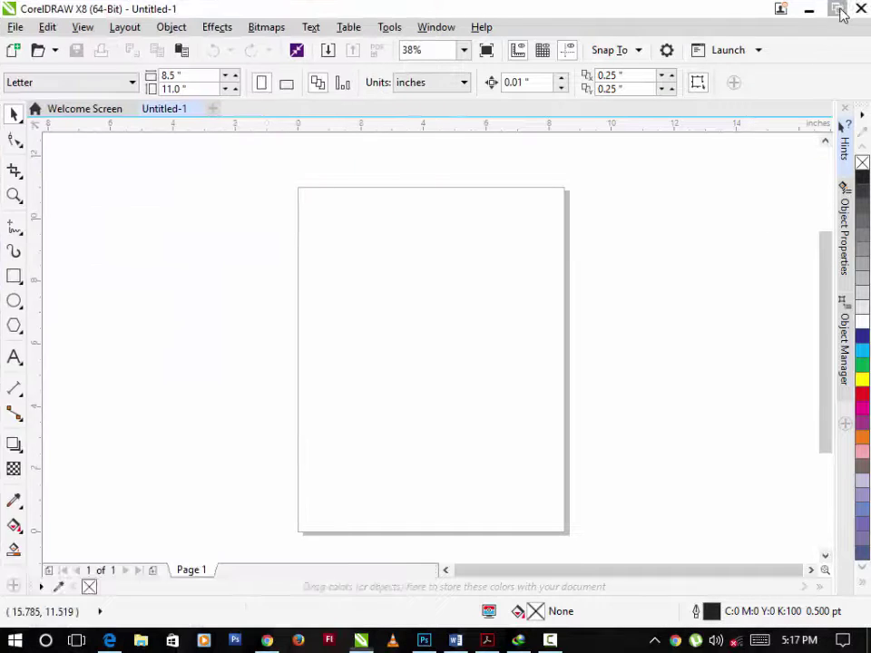
click(837, 8)
click(819, 36)
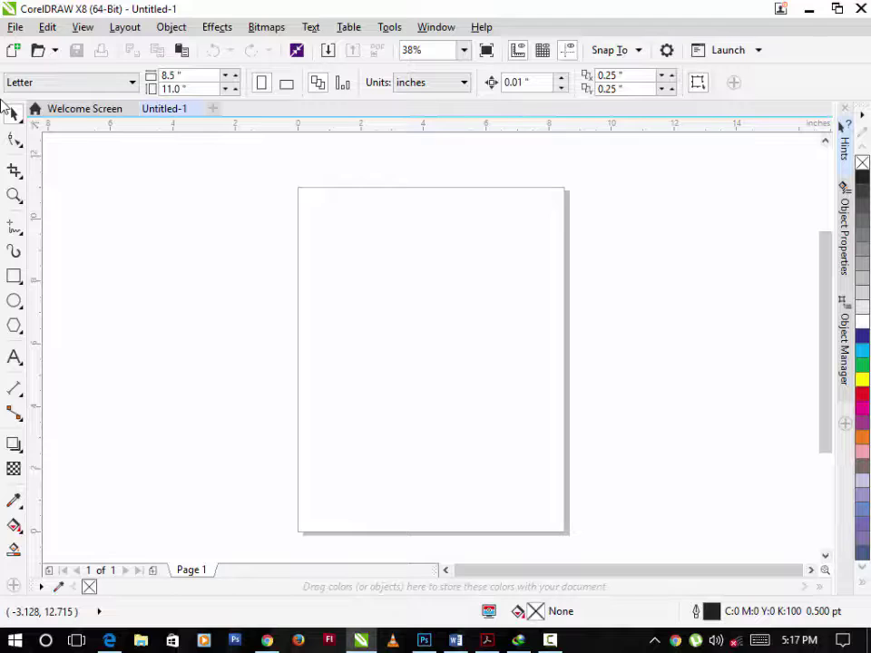
Unlock the toolbars and float the Standard toolbar, the Property Bar and the toolbox over the drawing window.
right_click(830, 84)
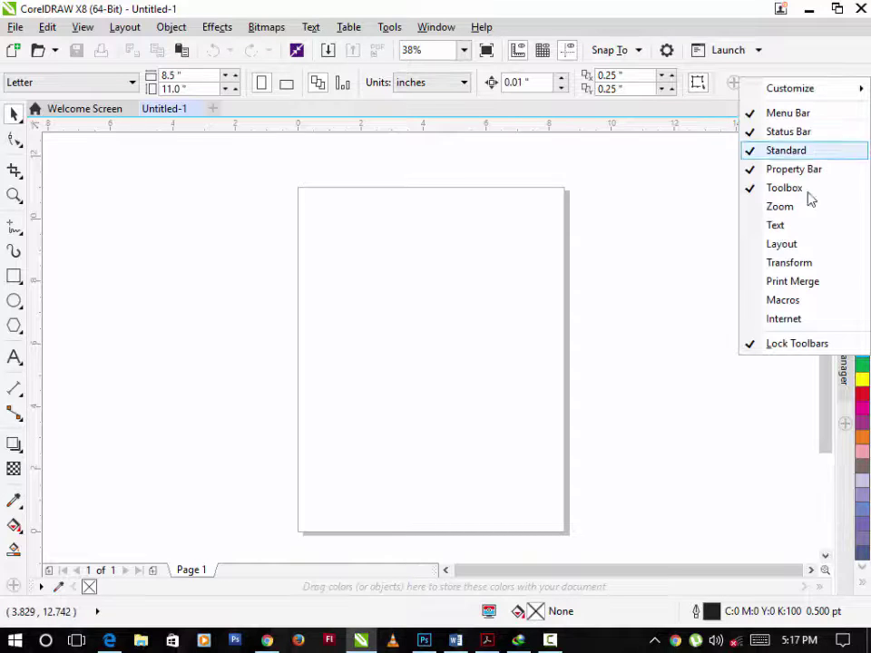
click(792, 346)
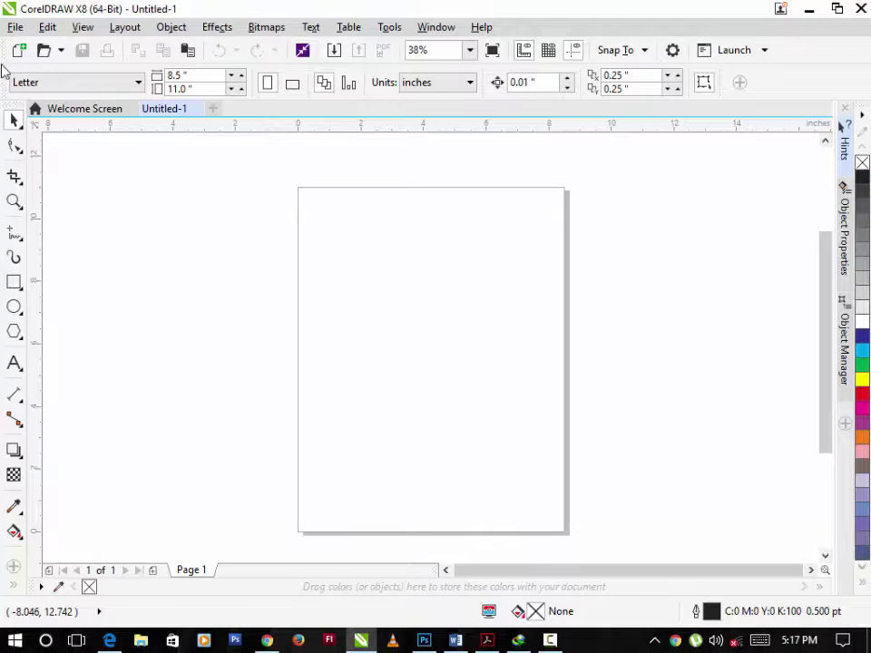
mouse_move(68, 124)
mouse_down()
mouse_move(76, 160)
mouse_move(73, 155)
mouse_move(140, 142)
mouse_up()
mouse_move(4, 55)
mouse_down()
mouse_move(55, 135)
mouse_move(71, 200)
mouse_move(142, 173)
mouse_up()
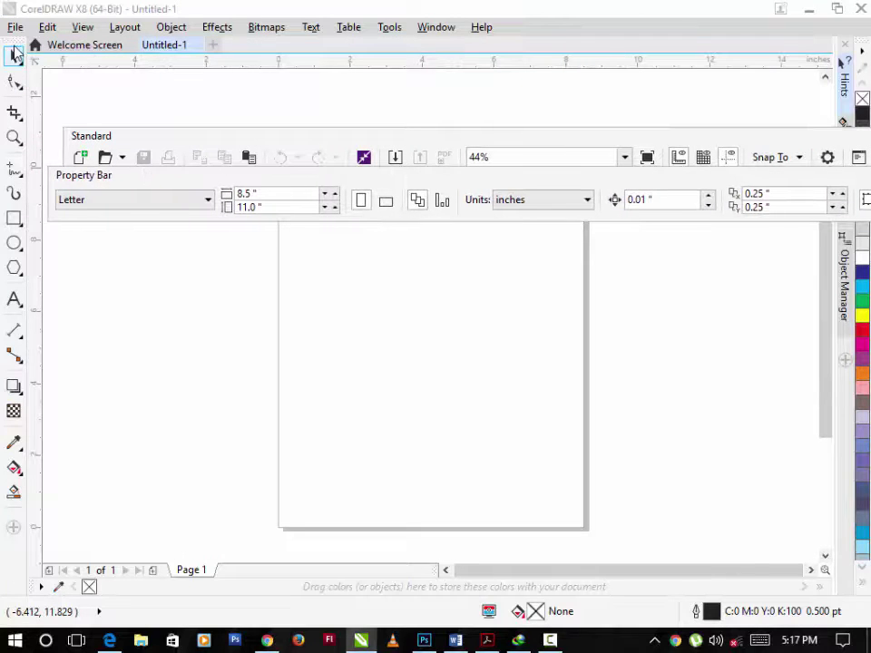
drag(14, 41, 117, 243)
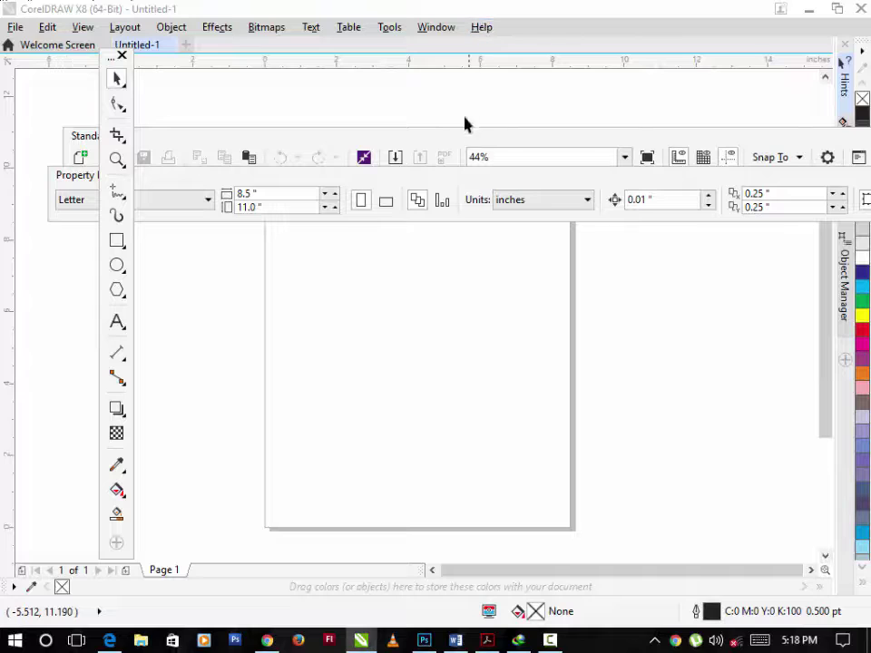
Dock the Standard toolbar and Property Bar beneath the menu bar, and the toolbox below them beside the vertical ruler.
drag(328, 142, 324, 101)
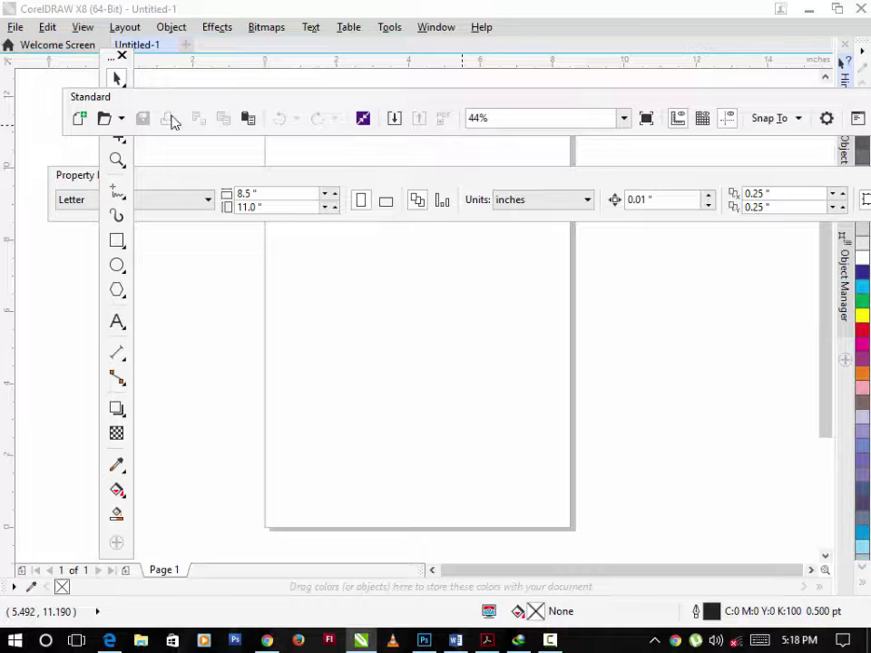
mouse_move(173, 97)
mouse_down()
mouse_move(162, 143)
mouse_move(162, 113)
mouse_move(106, 43)
mouse_up()
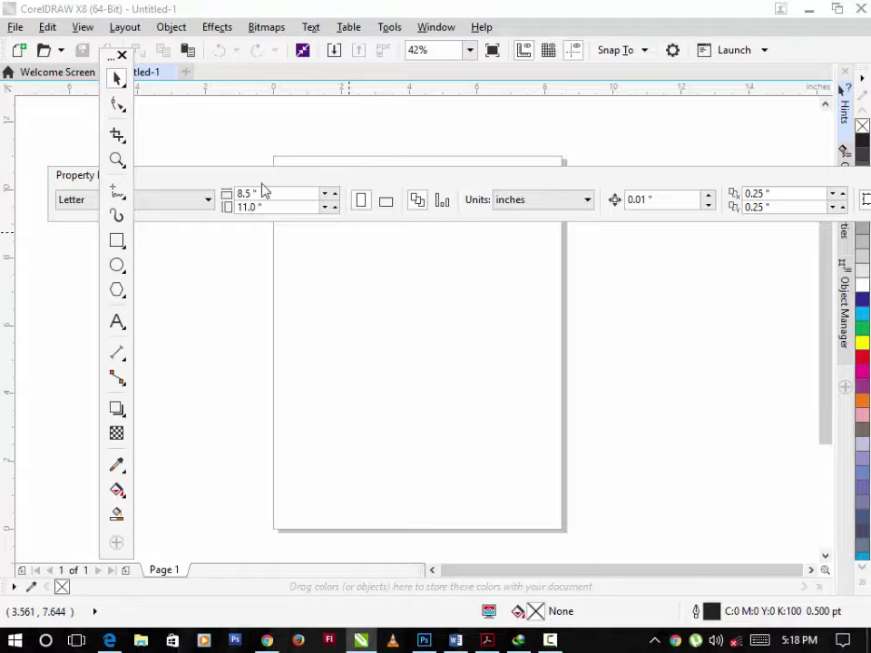
click(234, 184)
mouse_move(234, 184)
mouse_down()
mouse_move(235, 172)
mouse_move(191, 120)
mouse_move(176, 73)
mouse_up()
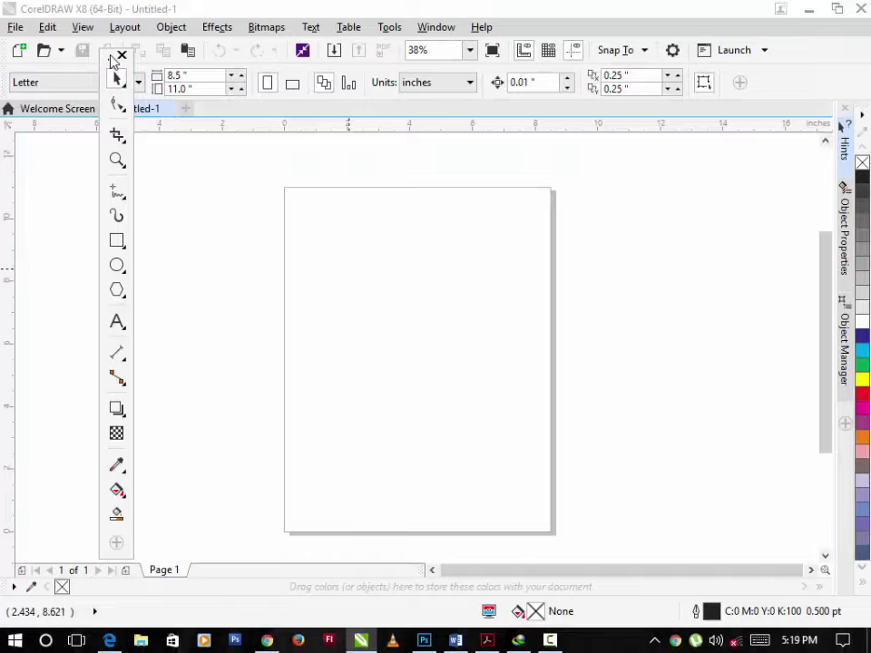
mouse_move(113, 60)
mouse_down()
mouse_move(52, 118)
mouse_move(5, 120)
mouse_up()
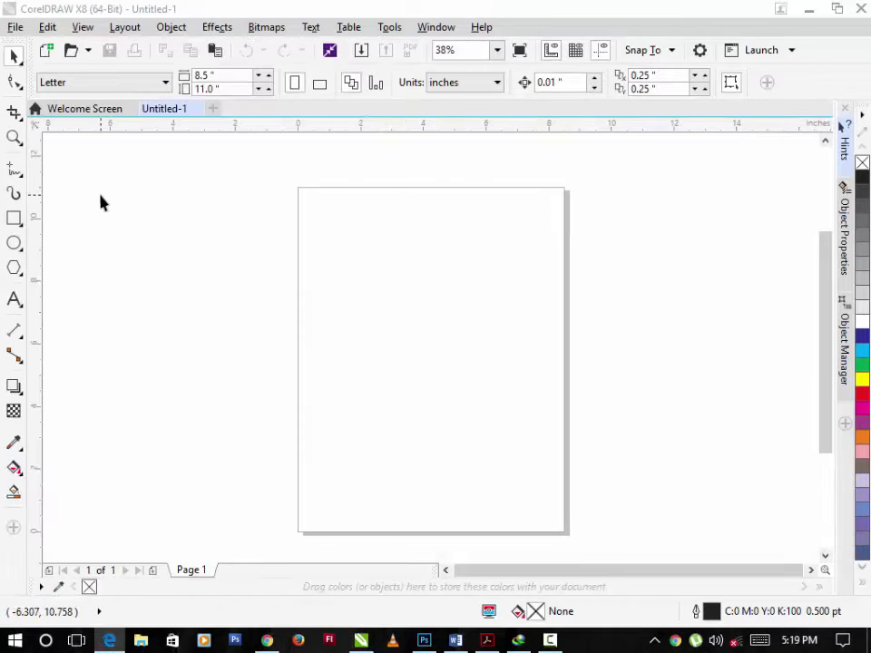
drag(13, 42, 73, 182)
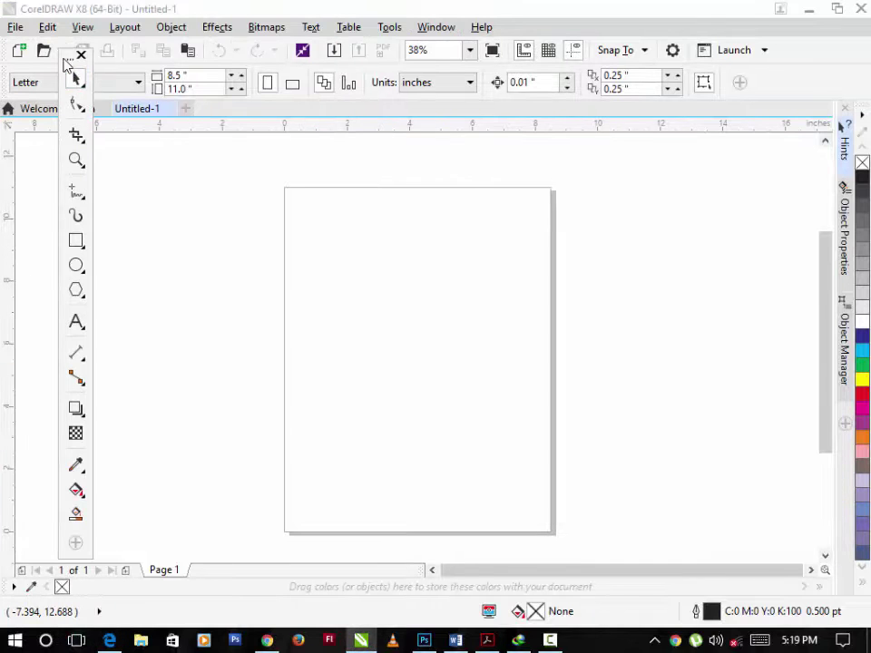
mouse_move(65, 60)
mouse_down()
mouse_move(8, 100)
mouse_move(7, 120)
mouse_move(19, 112)
mouse_move(8, 121)
mouse_move(343, 159)
mouse_move(583, 165)
mouse_move(113, 173)
mouse_move(5, 156)
mouse_move(8, 143)
mouse_up()
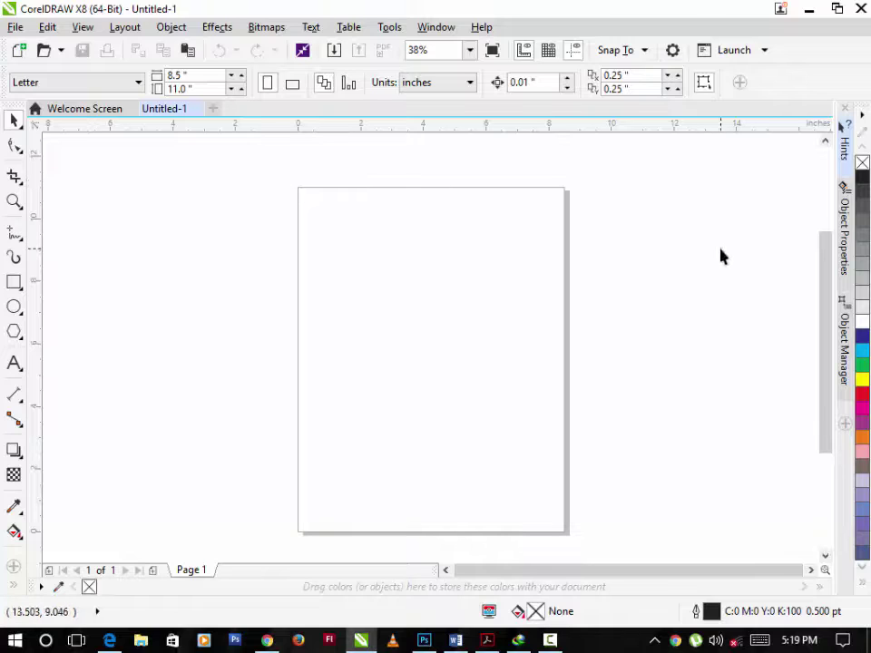
Hide the Menu Bar and the Status Bar.
right_click(790, 82)
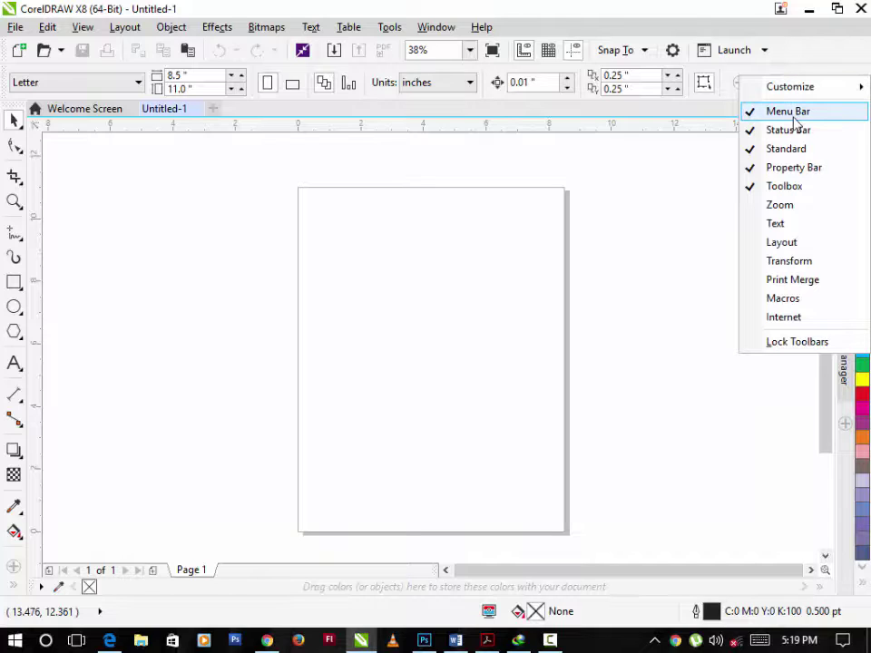
click(793, 117)
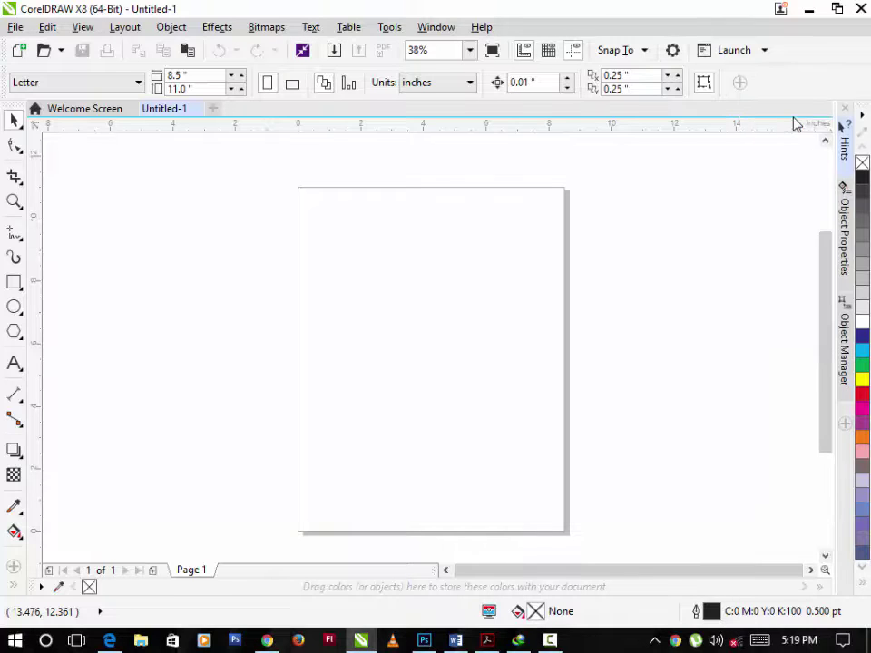
right_click(798, 74)
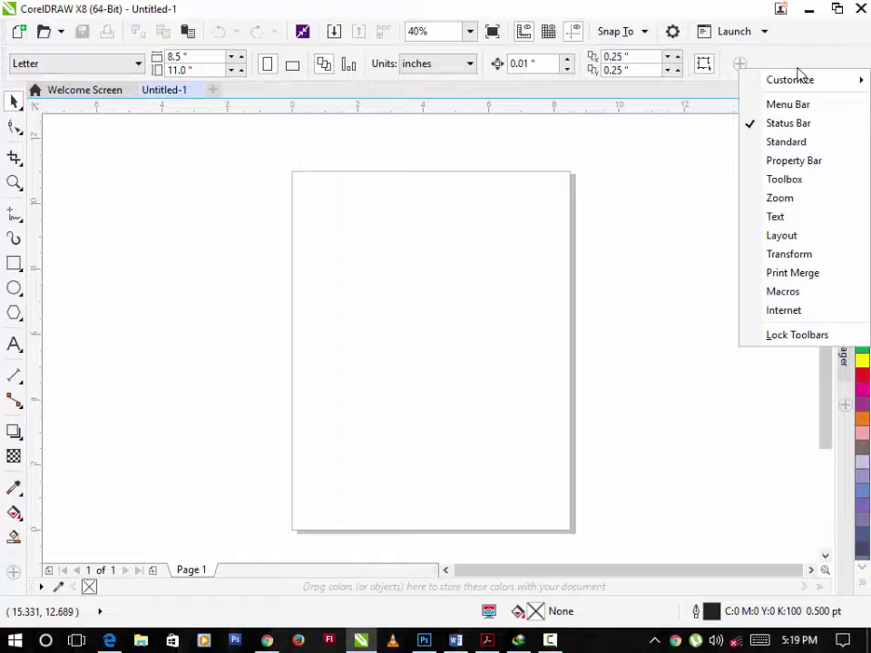
click(807, 125)
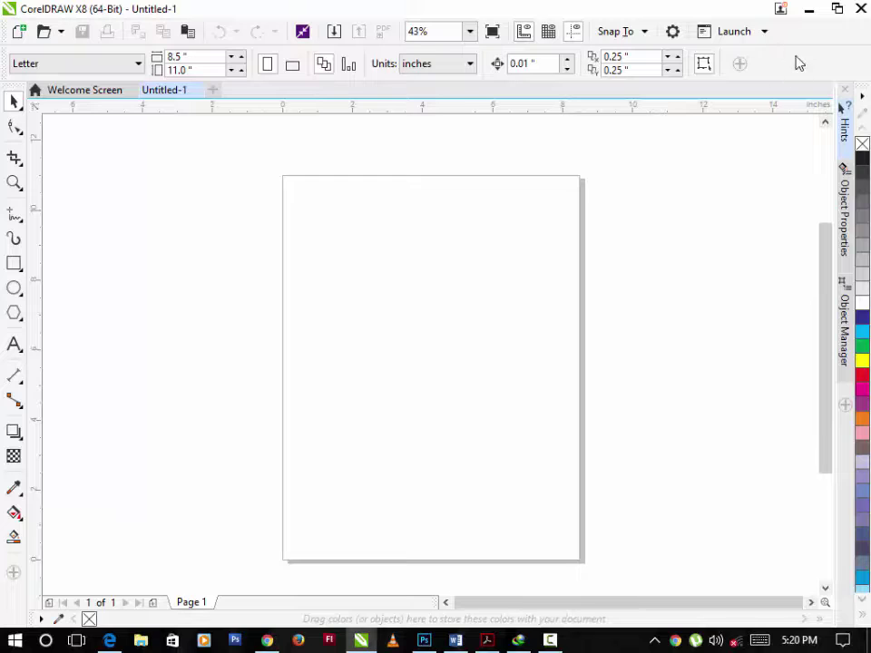
Hide the Toolbox, Property Bar and Standard toolbar, and undock and close the default colour palette.
right_click(785, 63)
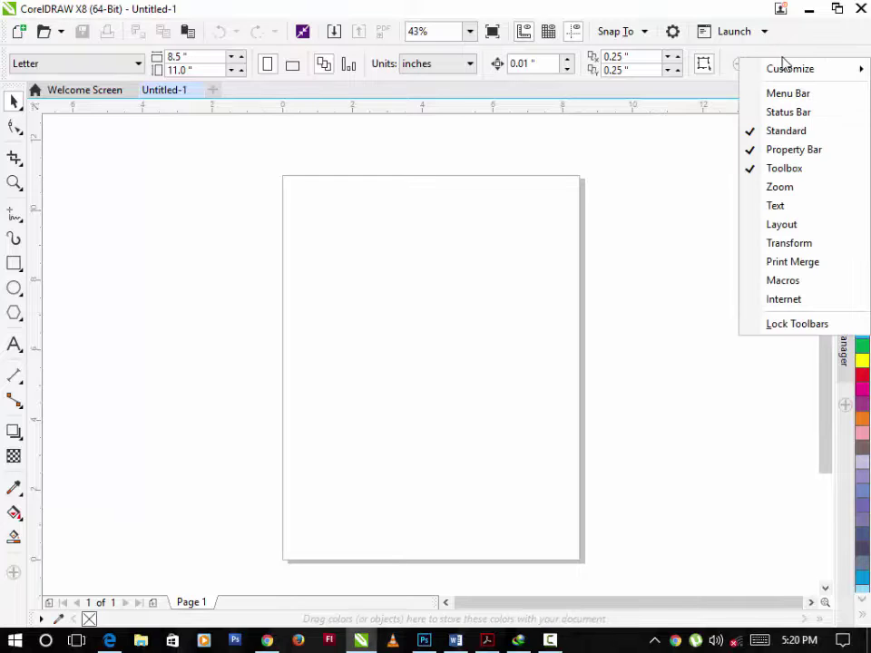
click(801, 170)
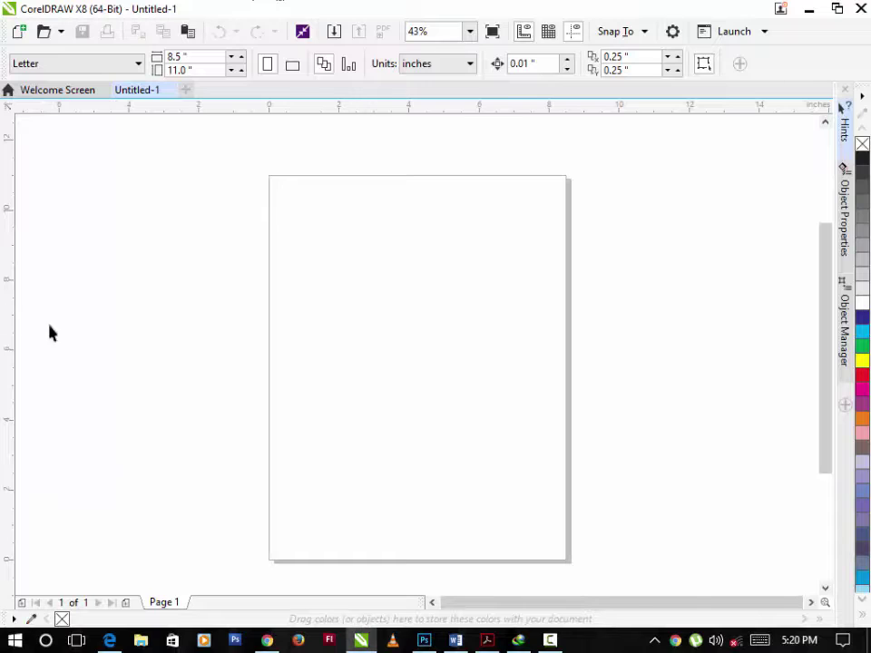
right_click(804, 76)
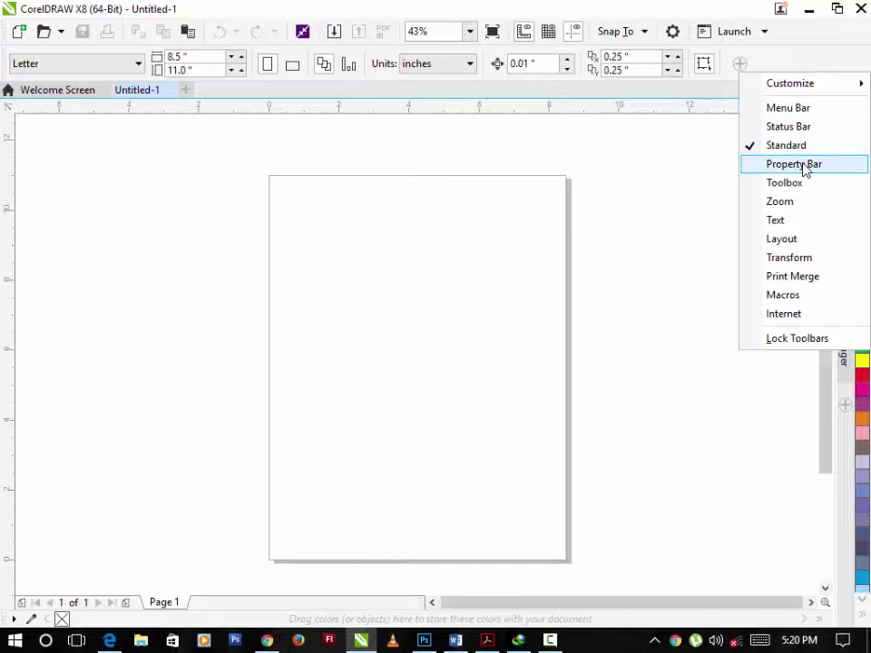
click(805, 165)
right_click(810, 34)
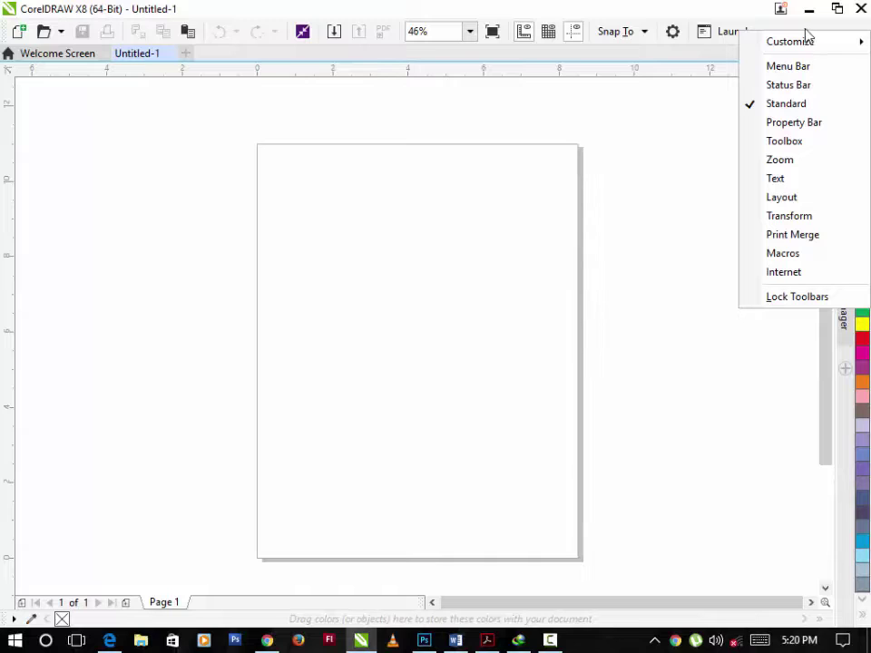
click(786, 104)
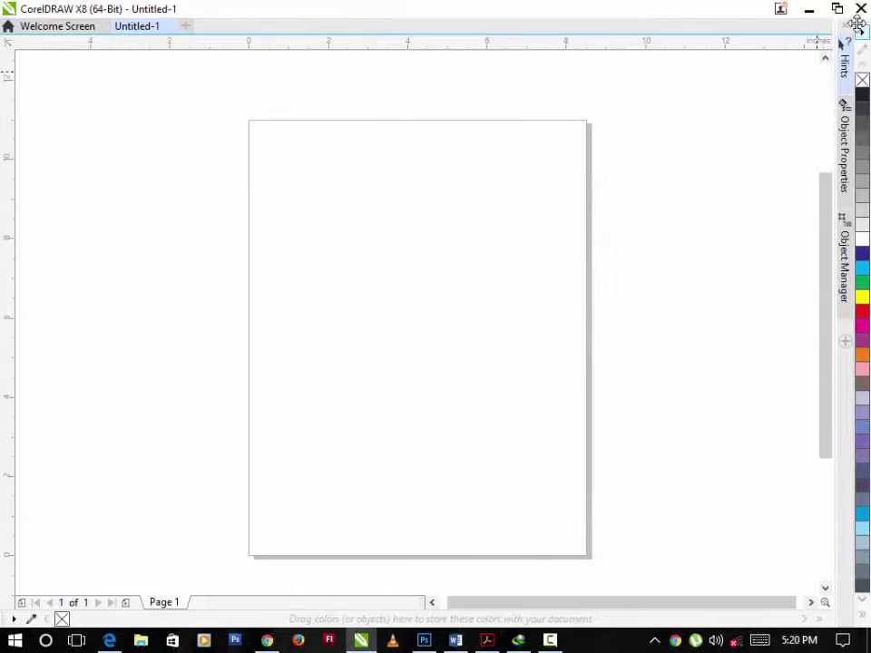
drag(862, 40, 538, 60)
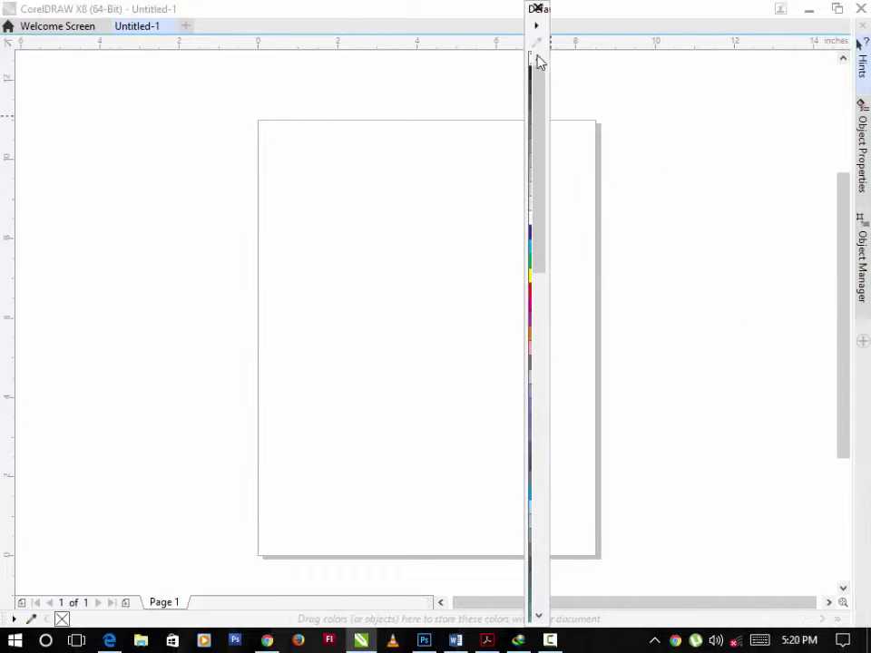
click(537, 8)
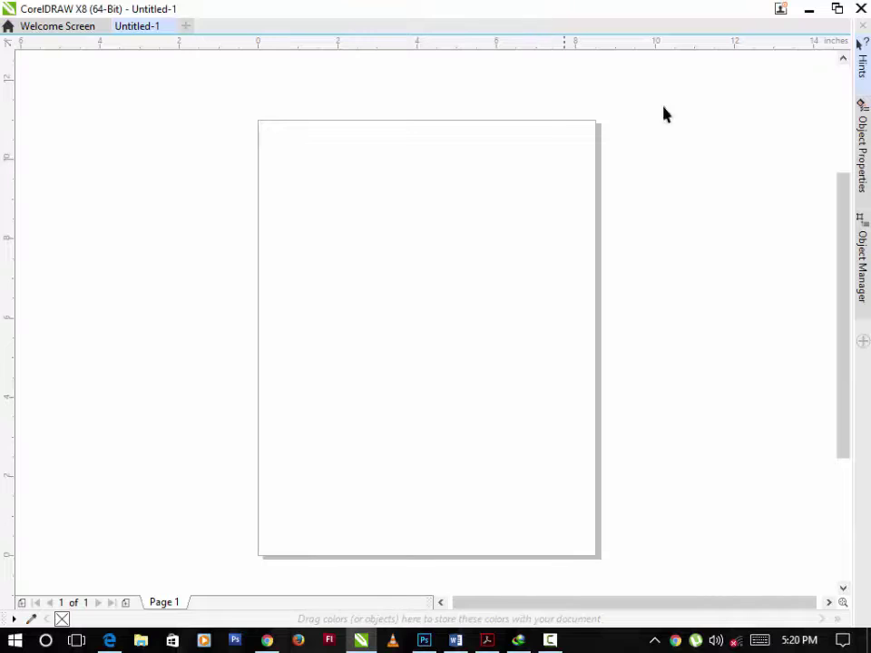
Close CorelDRAW X8, restart it and skip the account sign-in.
click(860, 9)
click(860, 9)
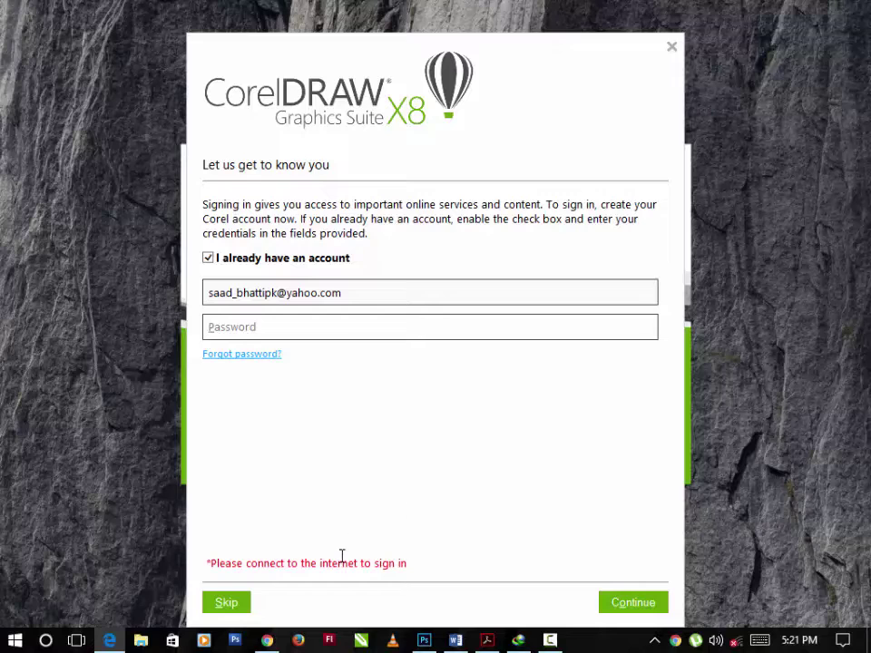
click(219, 610)
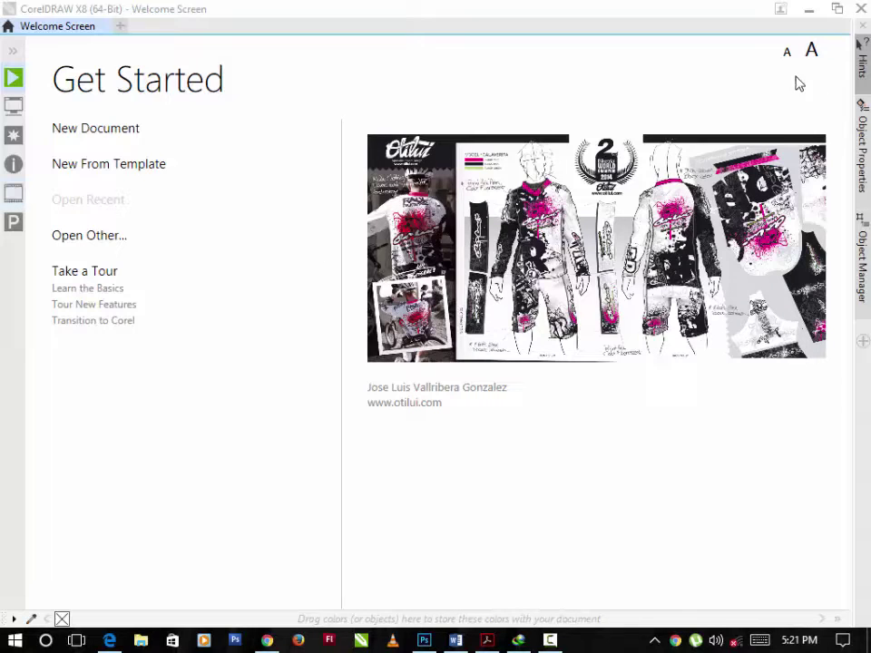
Close the Welcome Screen and exit CorelDRAW.
click(109, 32)
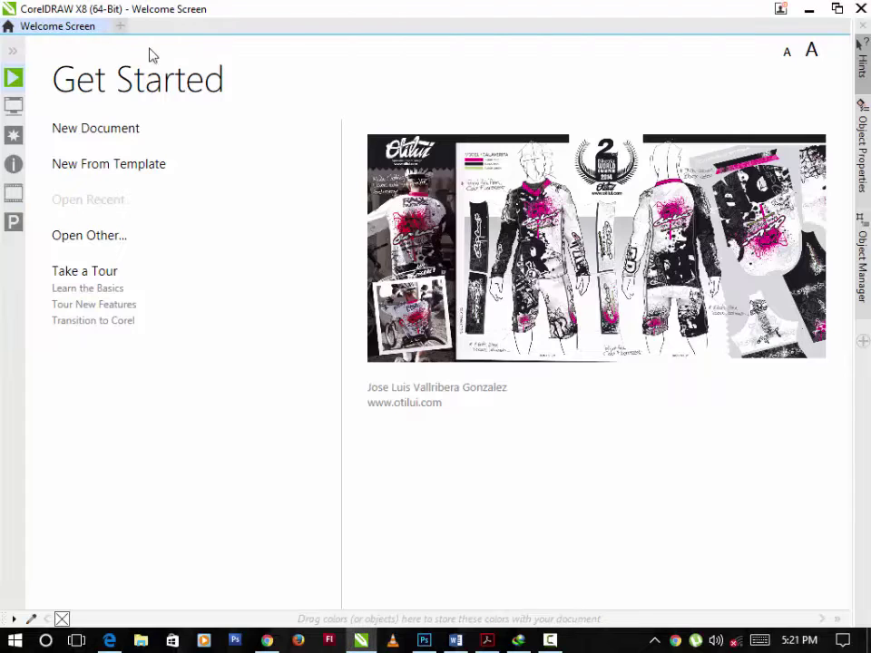
click(119, 26)
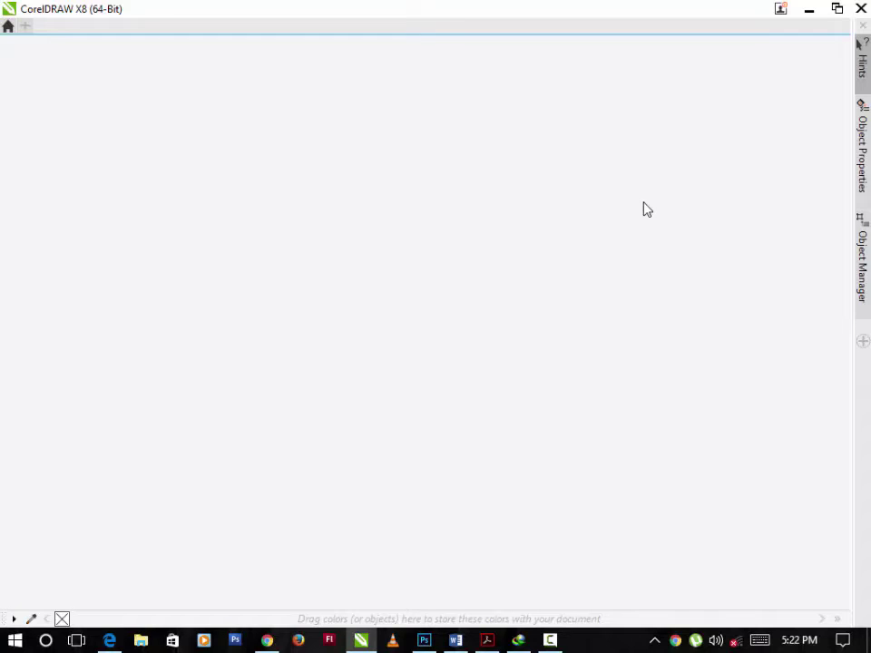
click(862, 10)
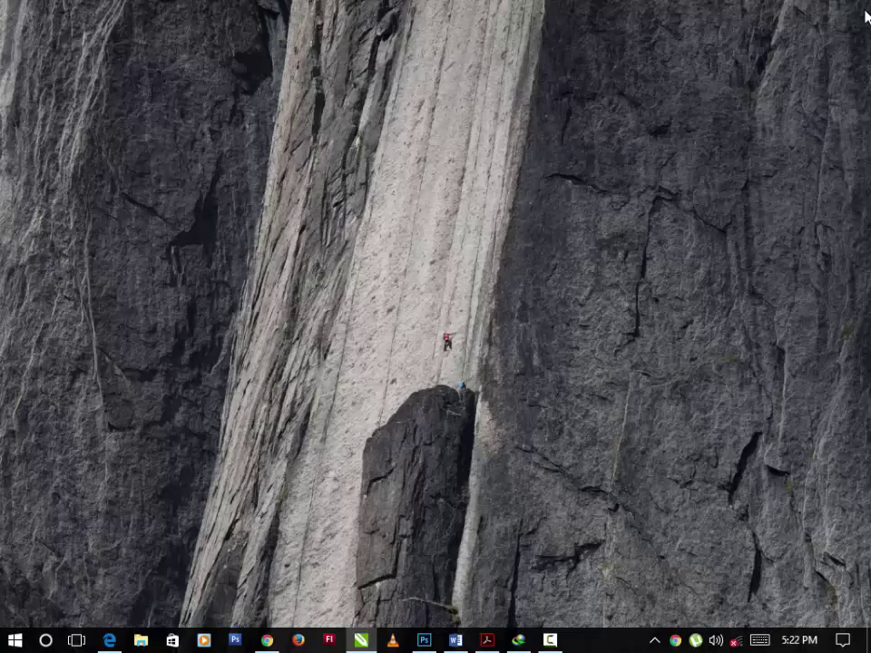
click(549, 639)
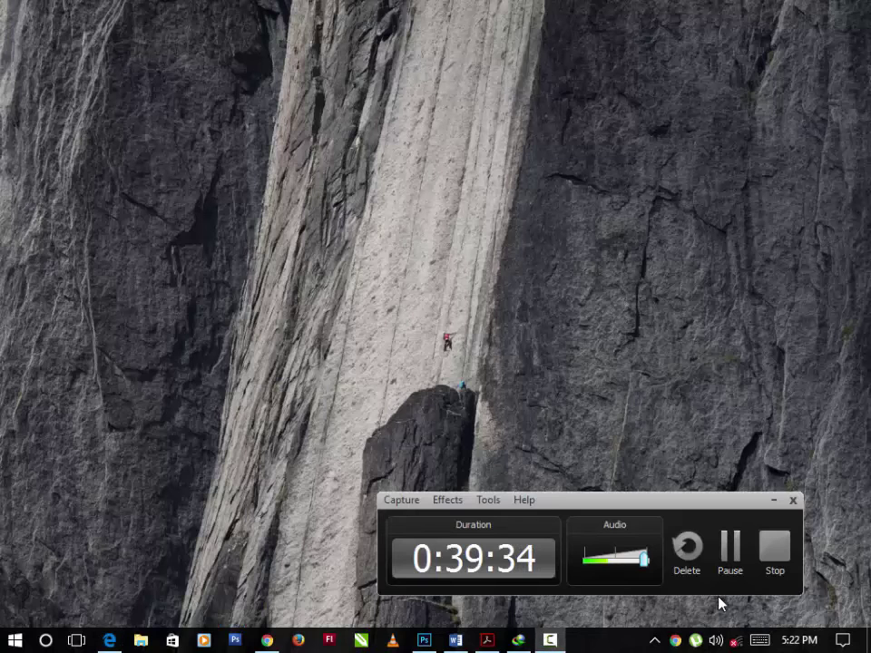